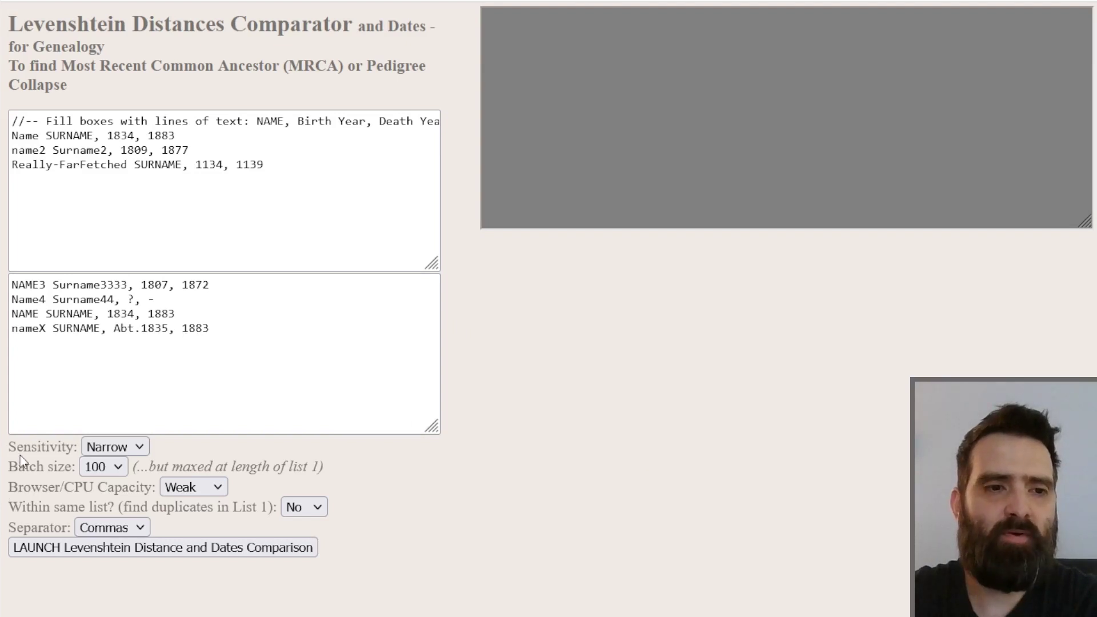
Review the sensitivity and batch size choices and the sample entries in the first list
click(114, 446)
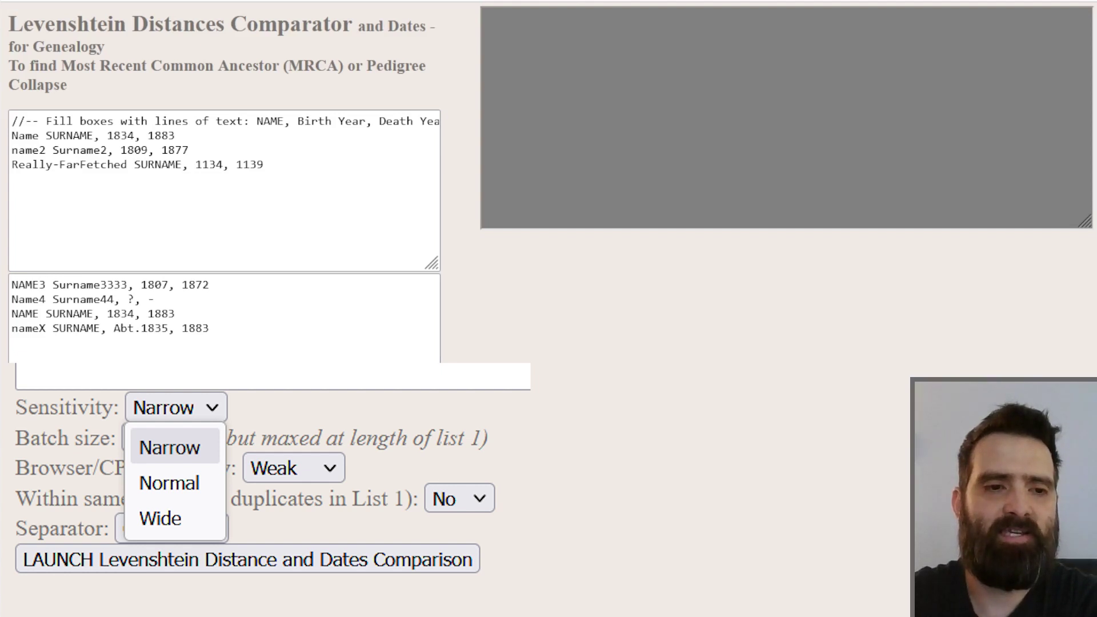
click(43, 439)
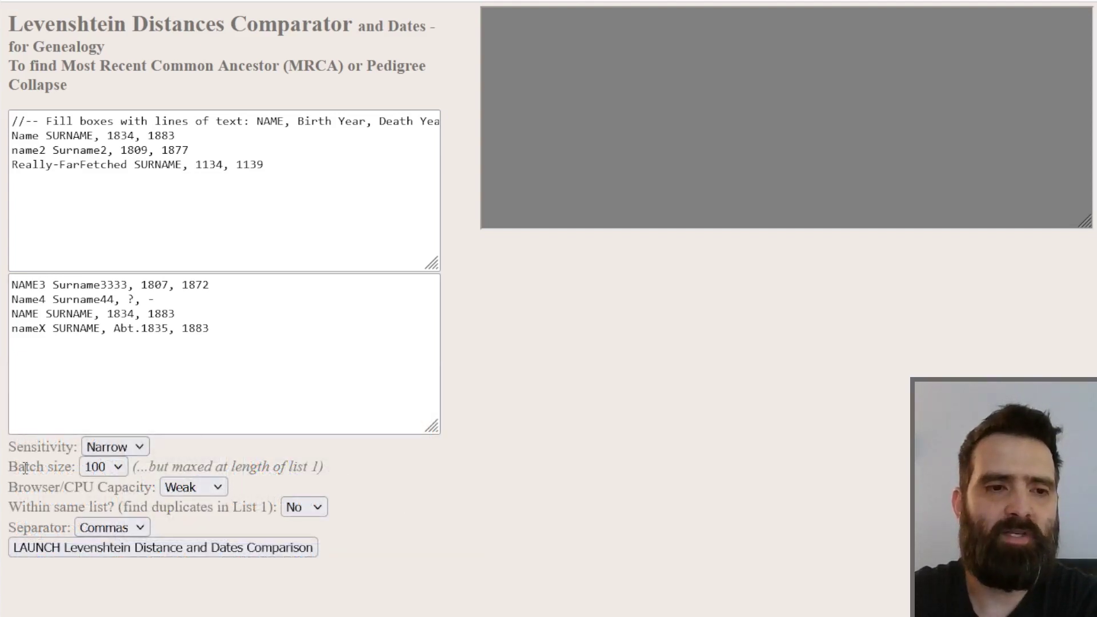
click(120, 466)
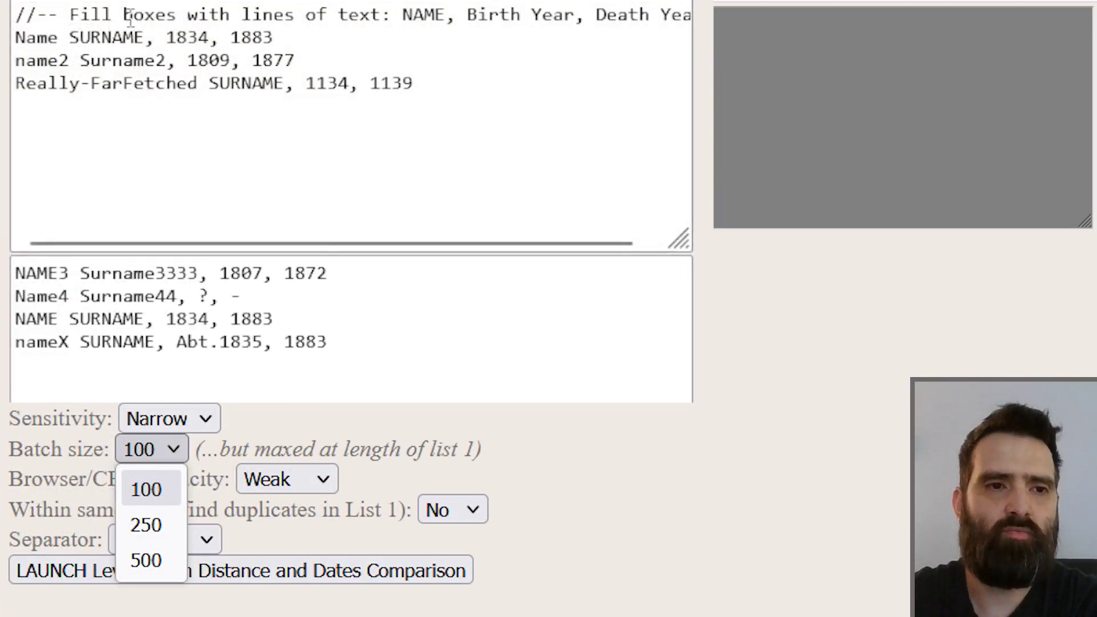
drag(81, 15, 680, 8)
click(142, 127)
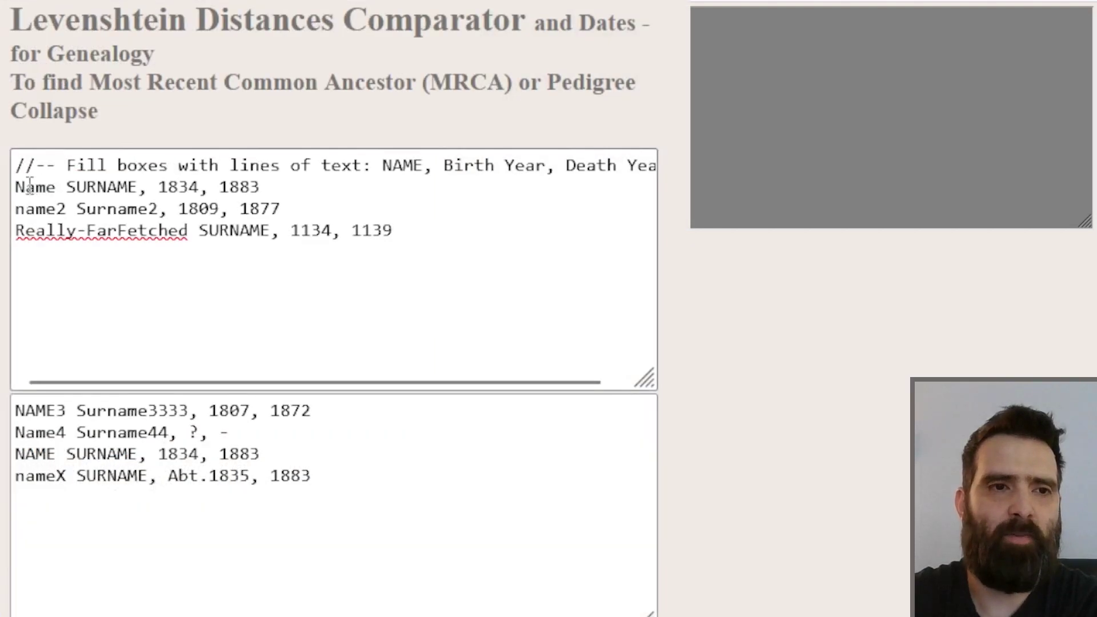
drag(30, 186, 266, 191)
drag(16, 188, 274, 187)
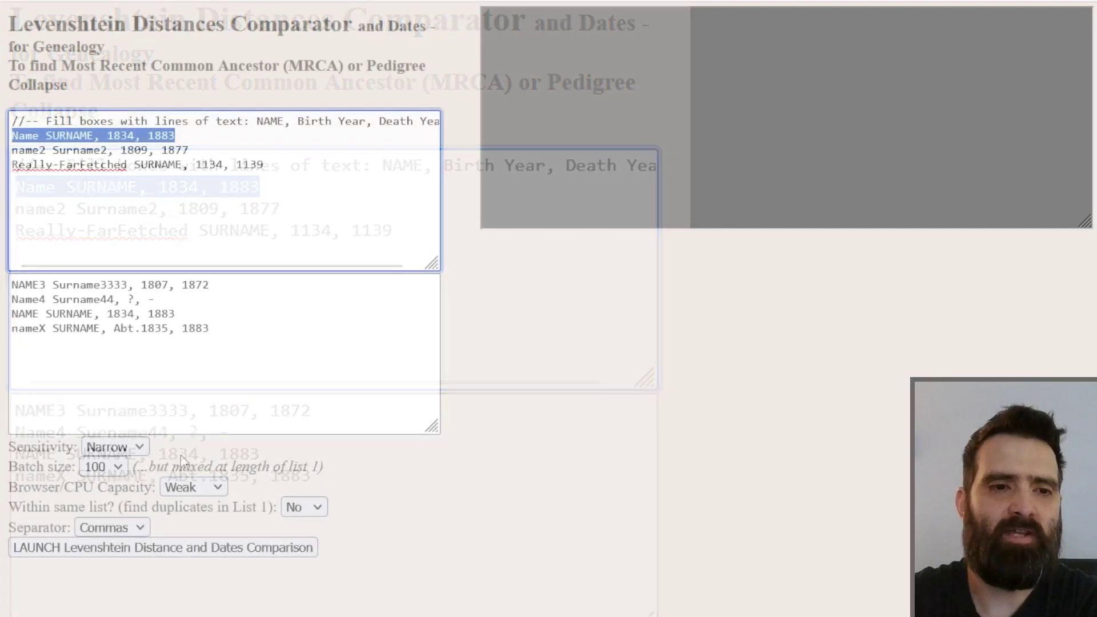
click(118, 470)
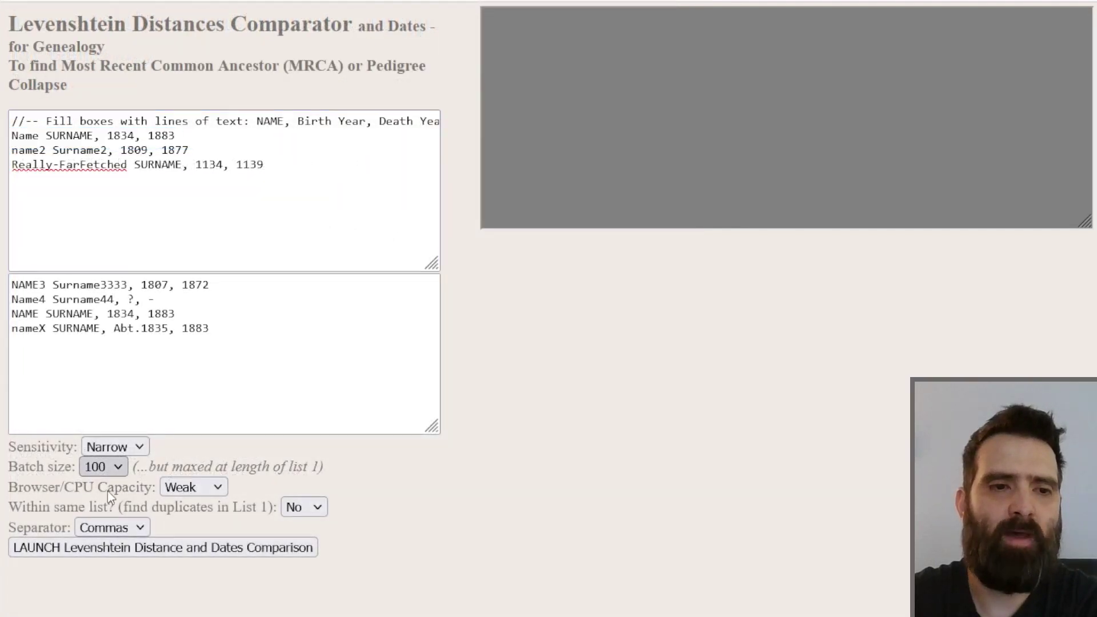
click(103, 467)
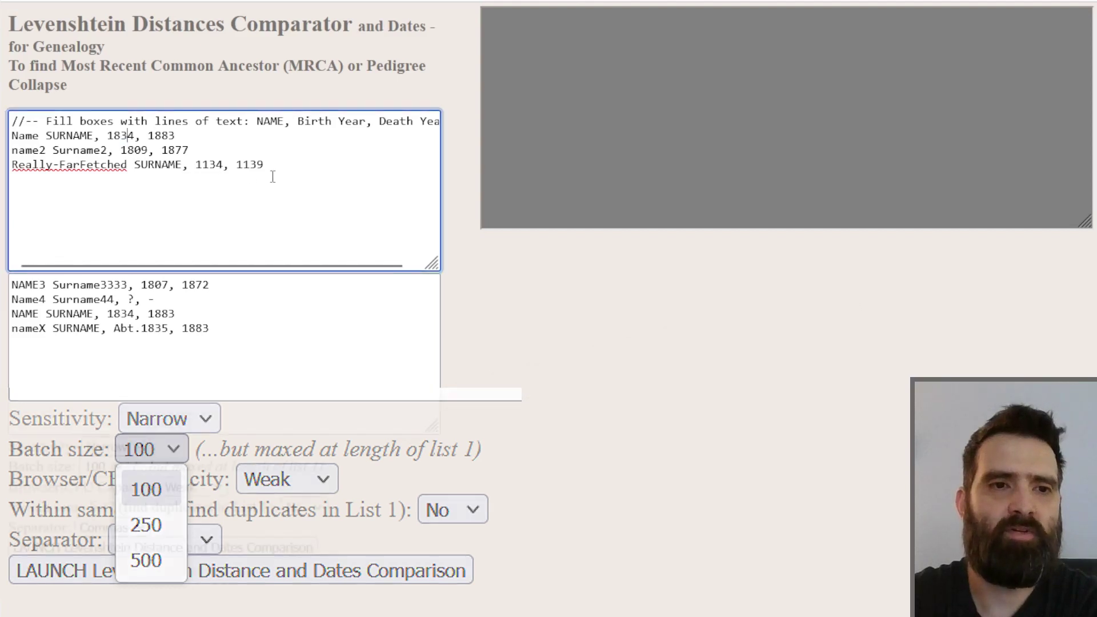
drag(273, 177, 12, 120)
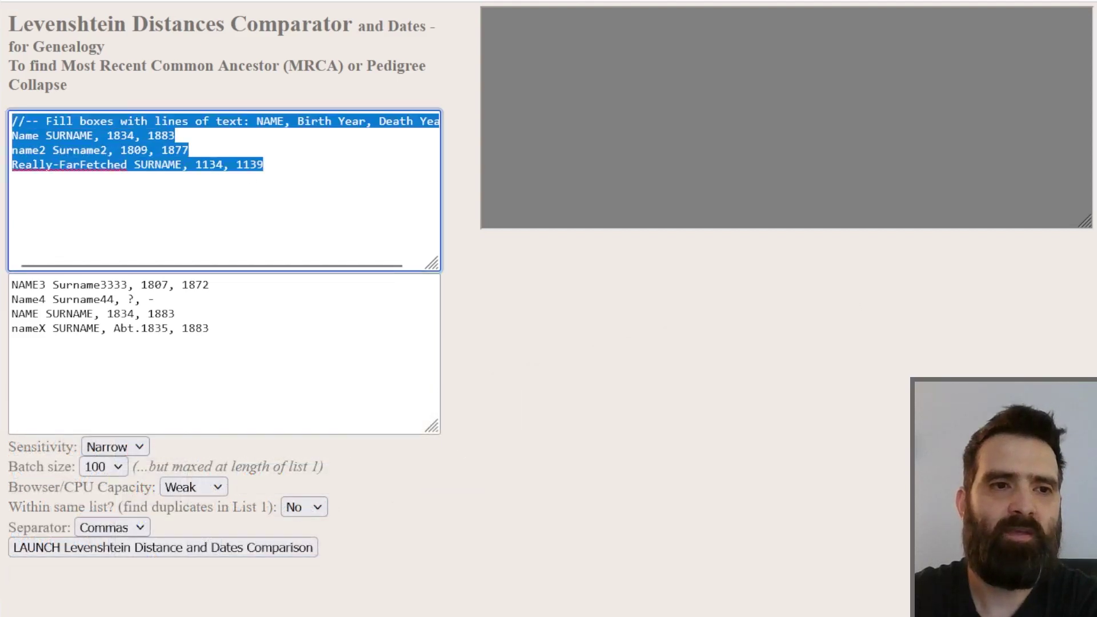
click(48, 127)
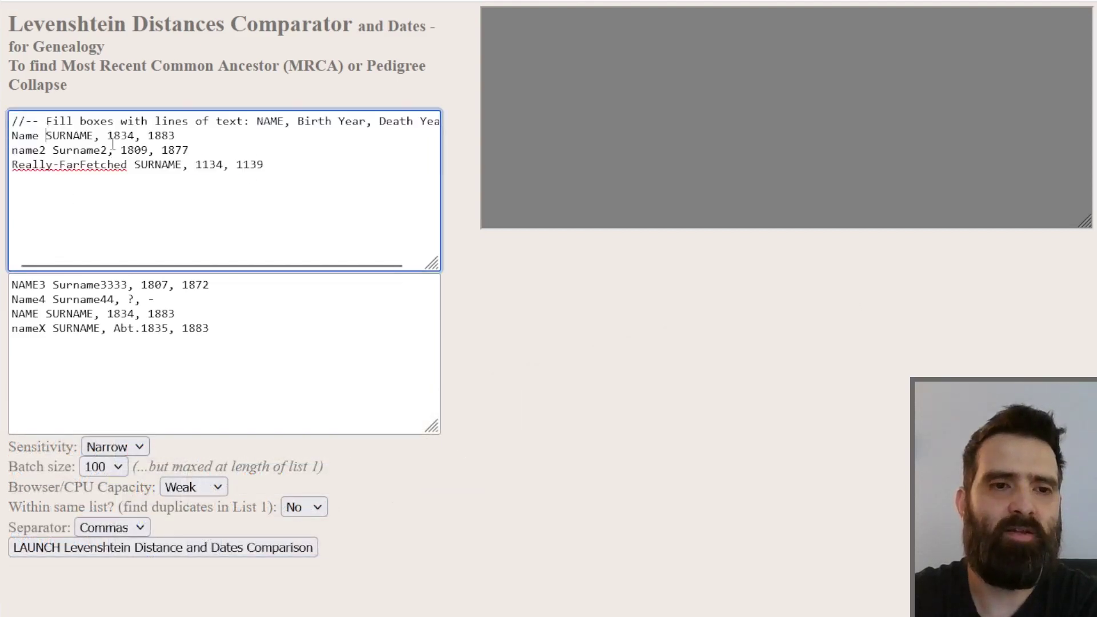
Set the batch size to 500 and the browser/CPU capacity to Strong
click(106, 478)
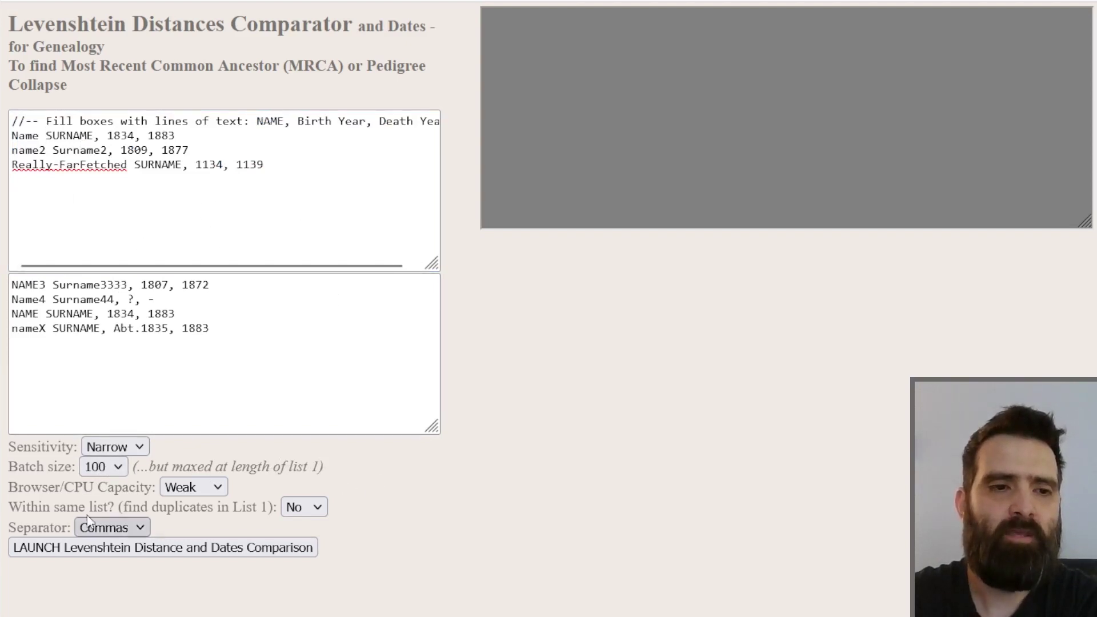
click(194, 487)
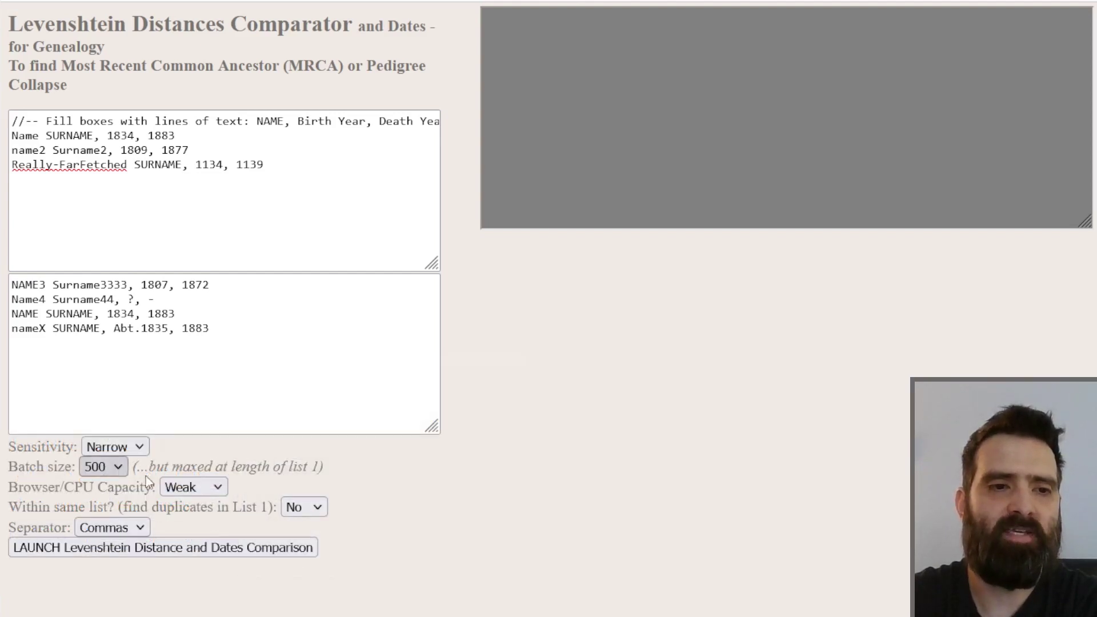
click(202, 492)
click(177, 567)
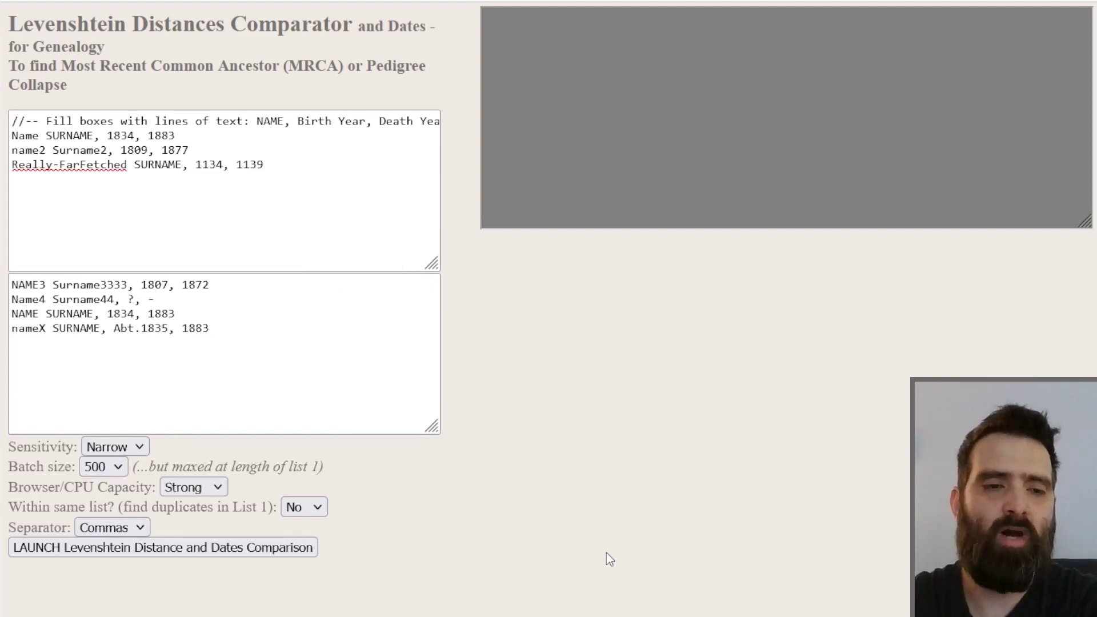
Examine the option for finding duplicates within the same list, together with the first list's entries it would compare
drag(22, 506, 110, 506)
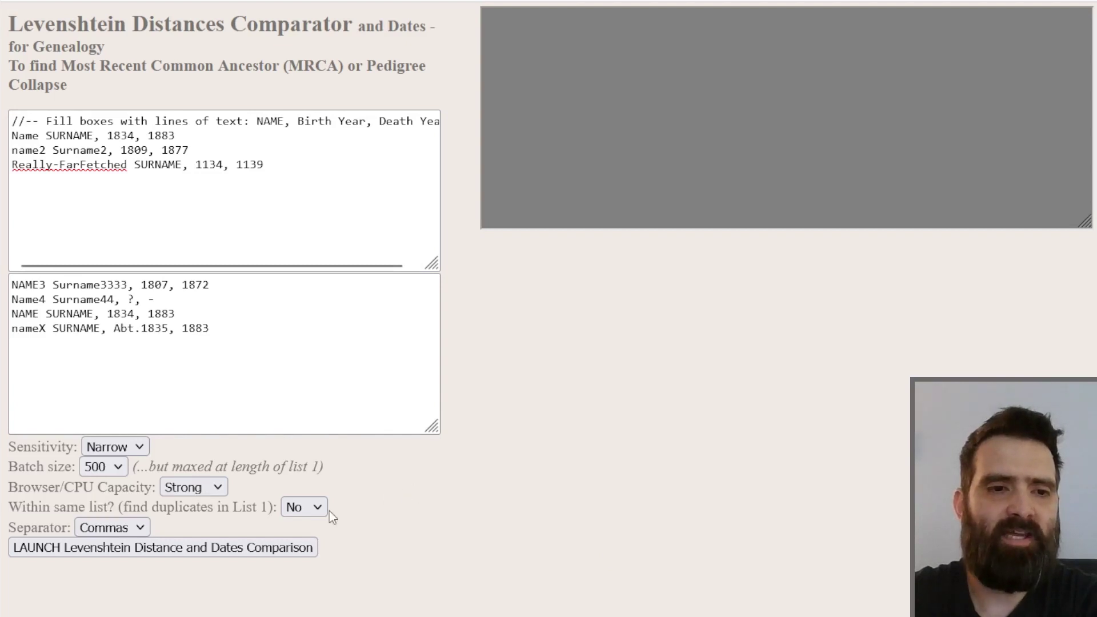
click(319, 508)
drag(289, 207, 11, 118)
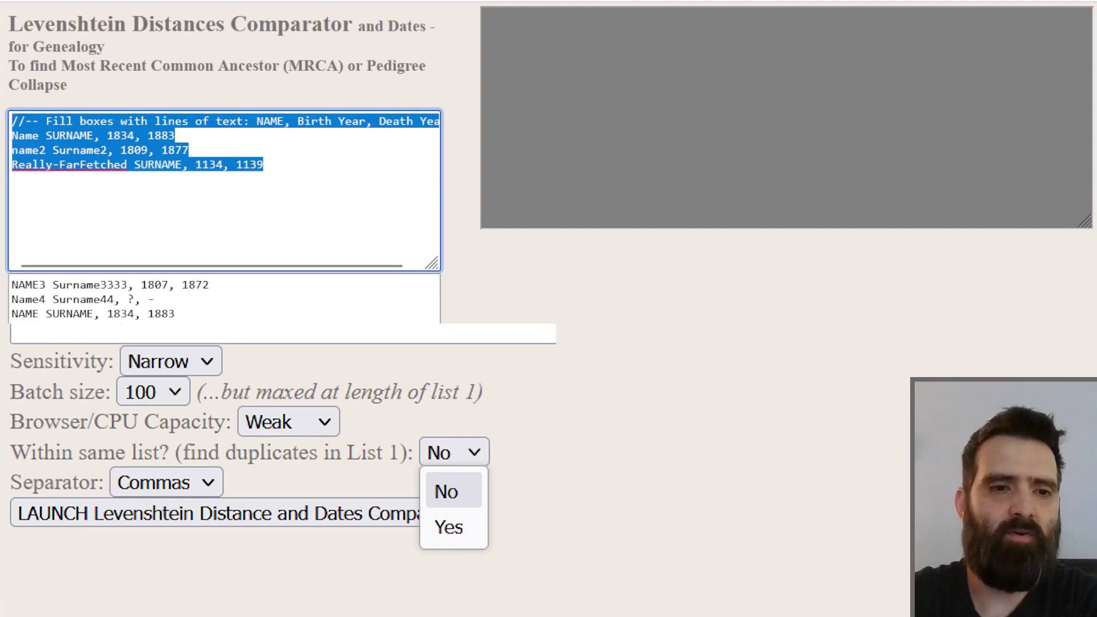
click(230, 164)
drag(40, 136, 264, 165)
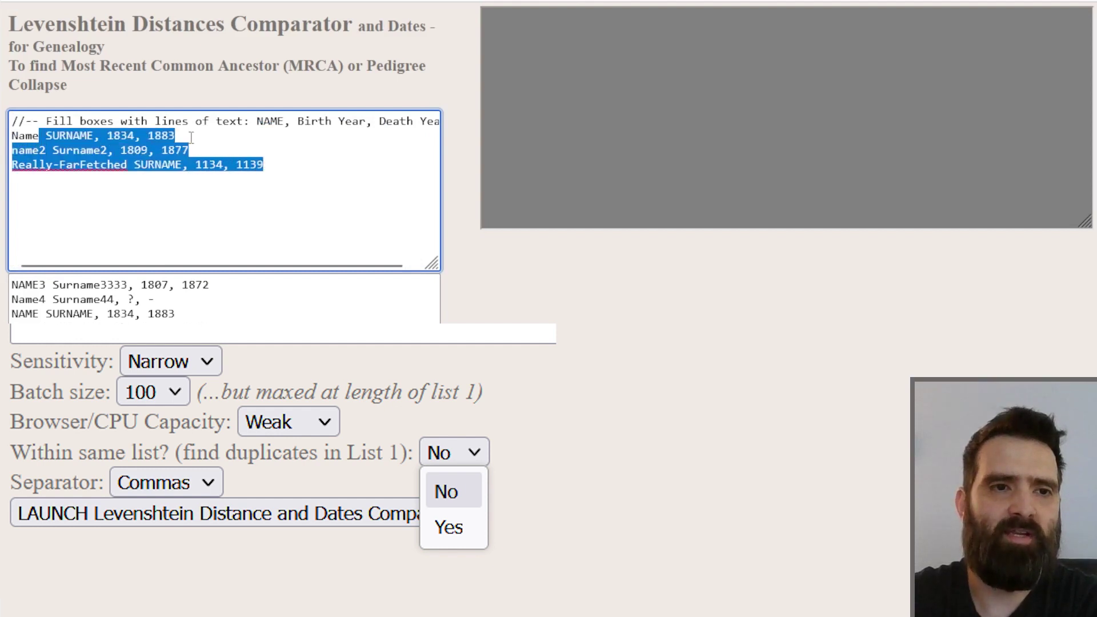
click(300, 186)
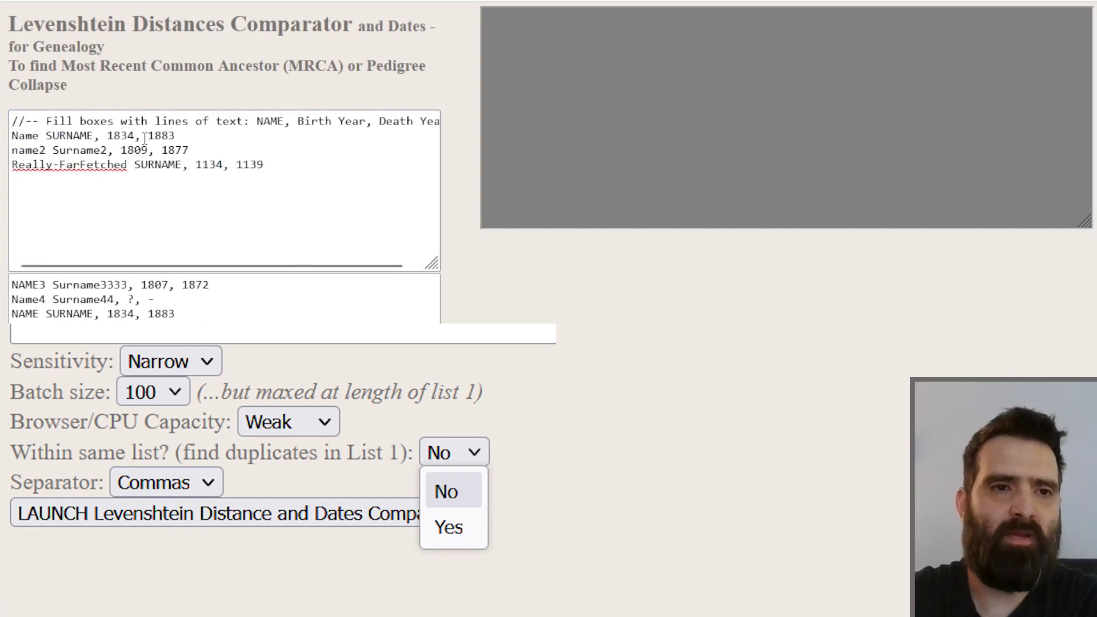
click(193, 150)
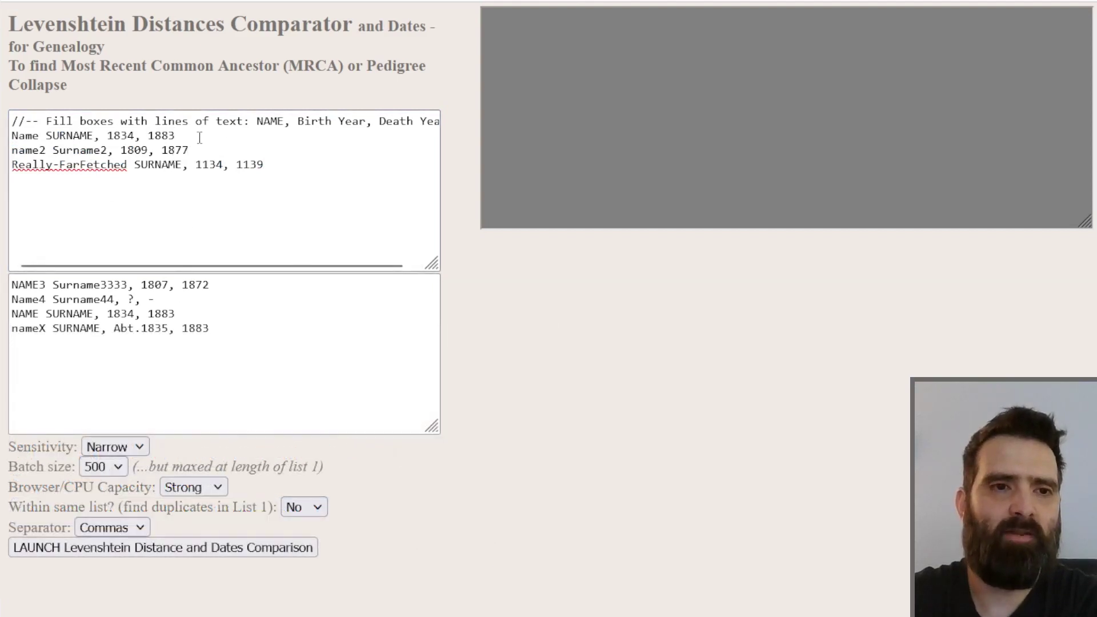
drag(178, 136, 12, 135)
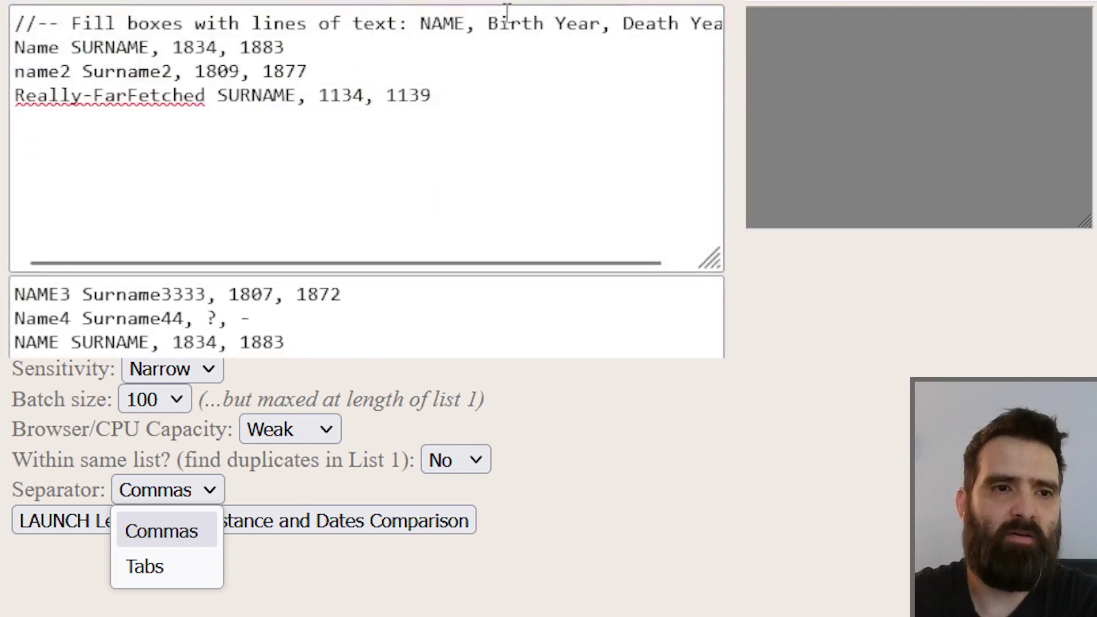
Check the name, birth year and death year fields in the first list and set the separator to Commas
drag(420, 23, 743, 14)
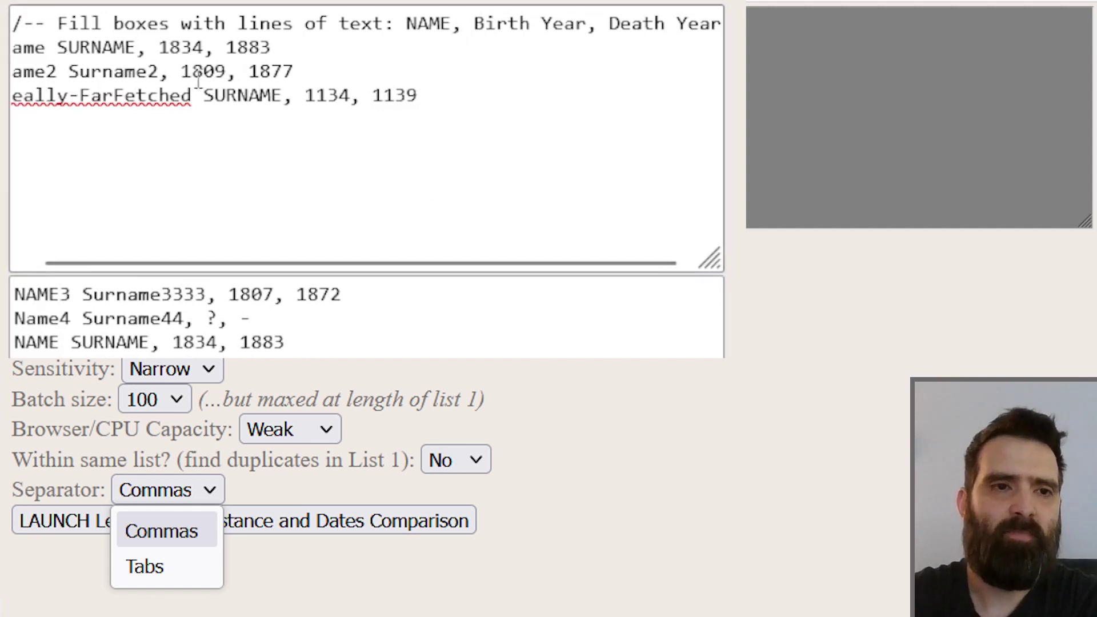
drag(138, 46, 15, 48)
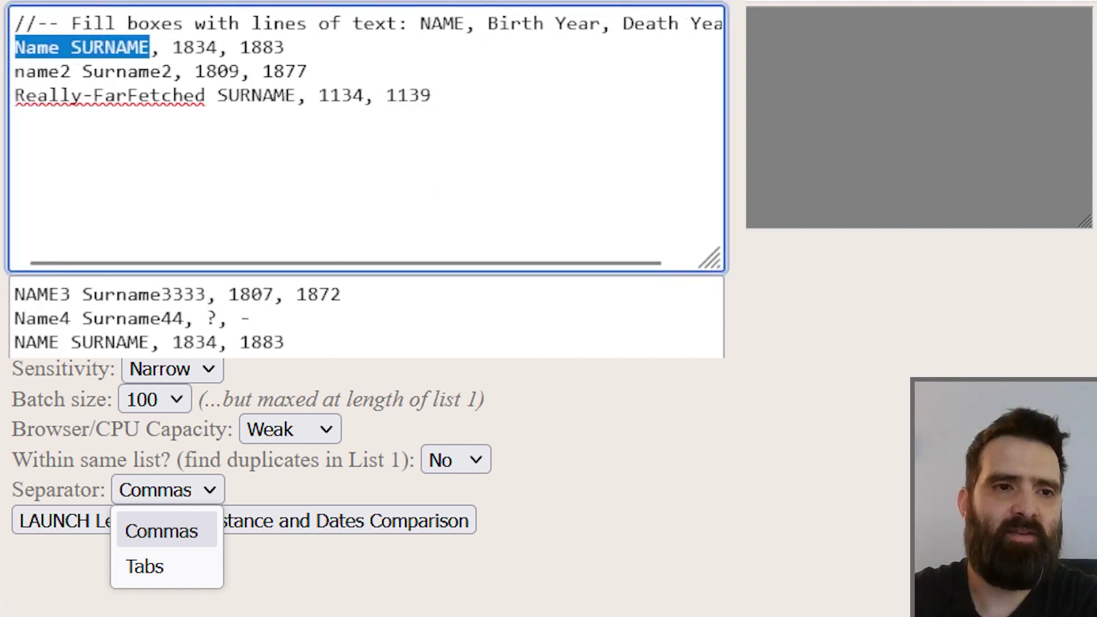
click(162, 52)
drag(150, 49, 228, 49)
click(229, 49)
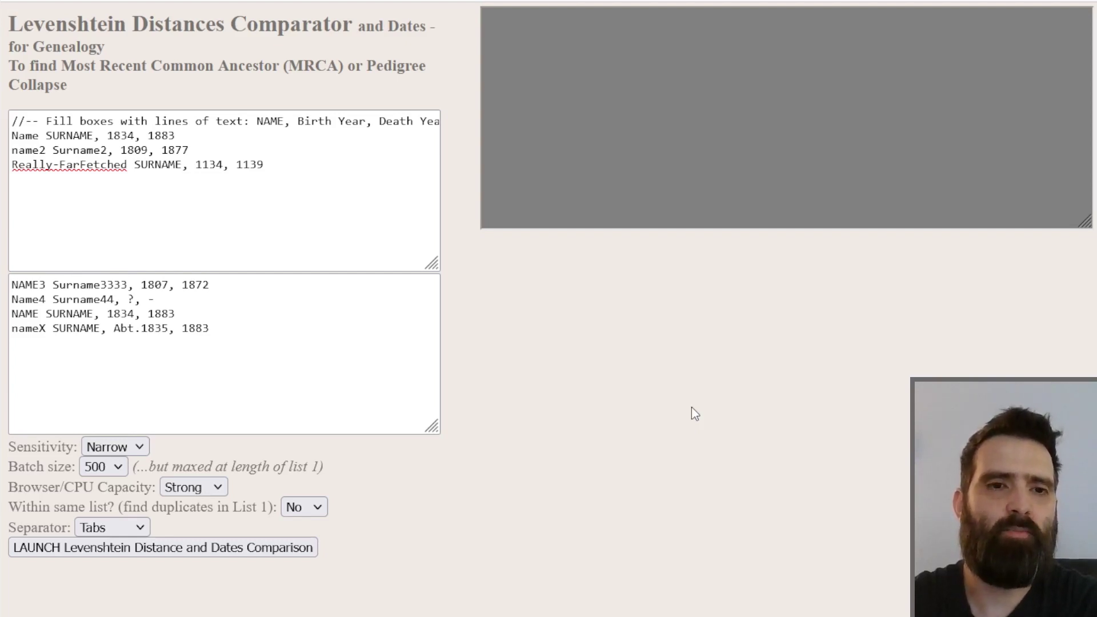
click(106, 528)
click(112, 557)
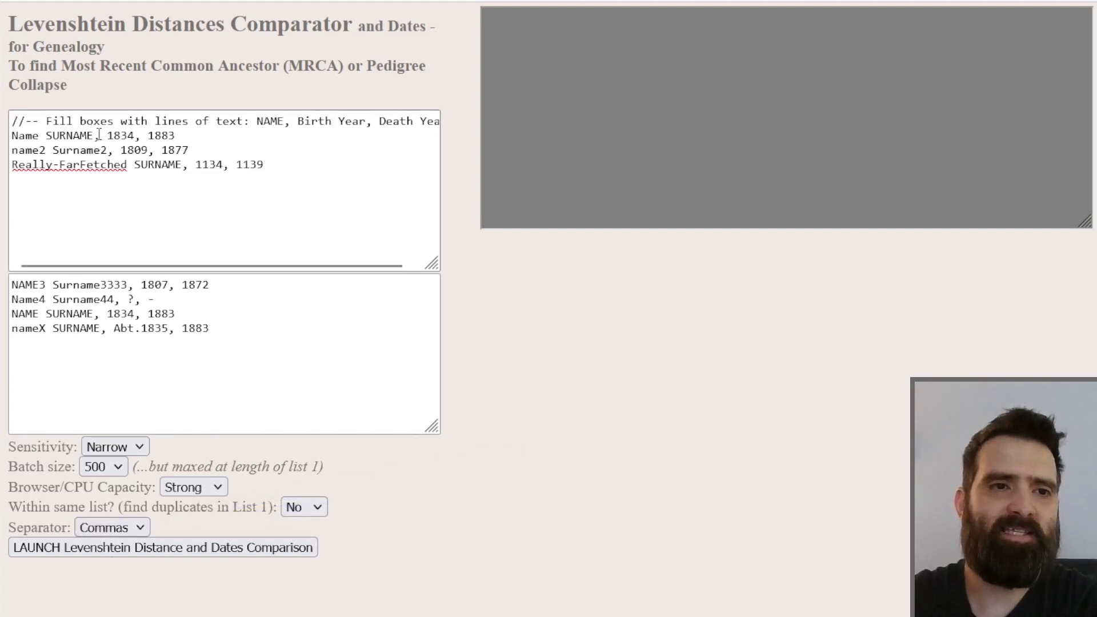
drag(98, 135, 197, 136)
click(197, 135)
drag(67, 135, 32, 136)
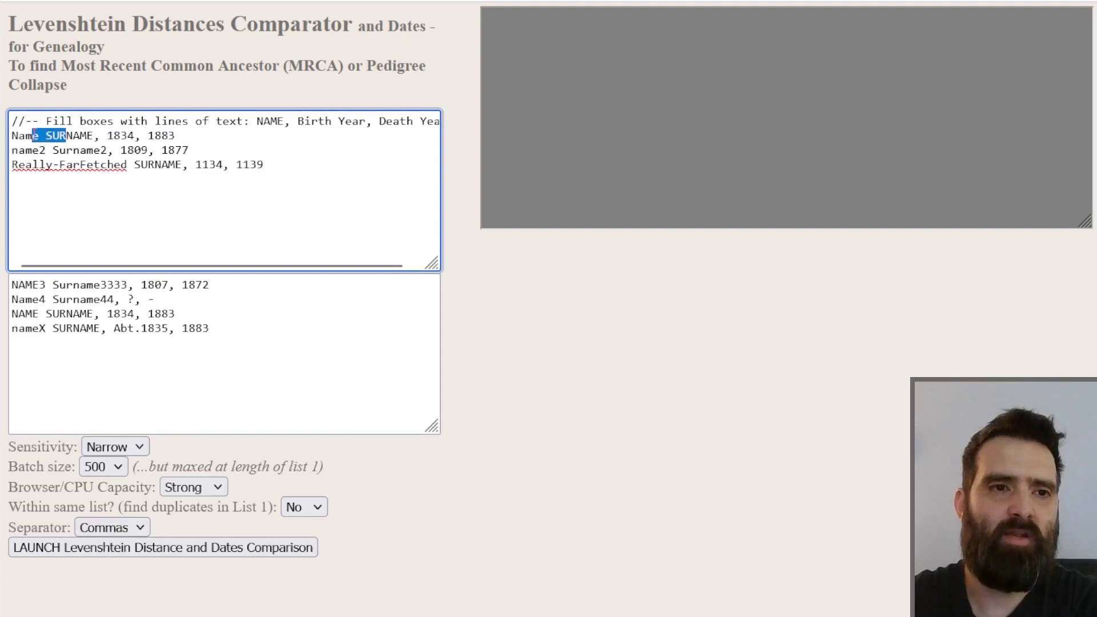
click(110, 530)
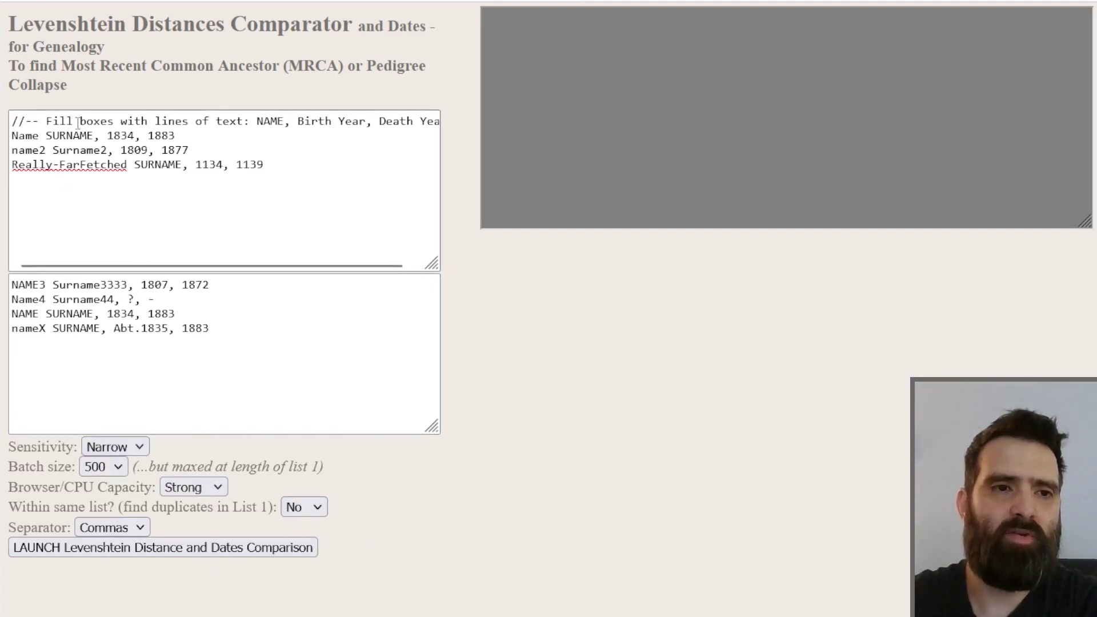
Launch the Levenshtein distance and dates comparison on the two sample lists
drag(45, 121, 153, 166)
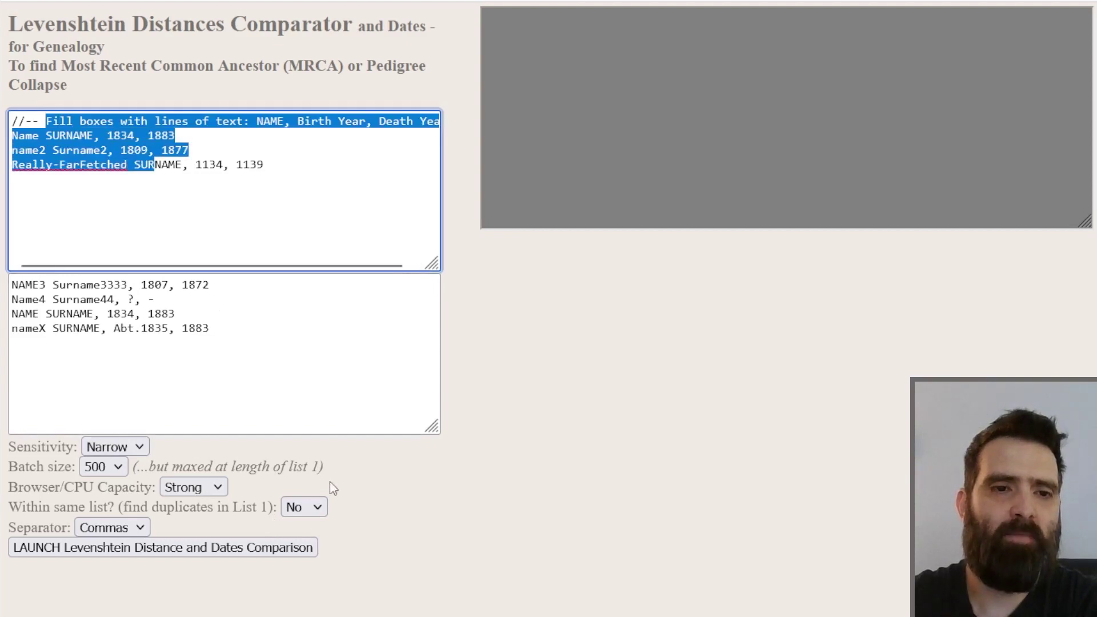
click(264, 209)
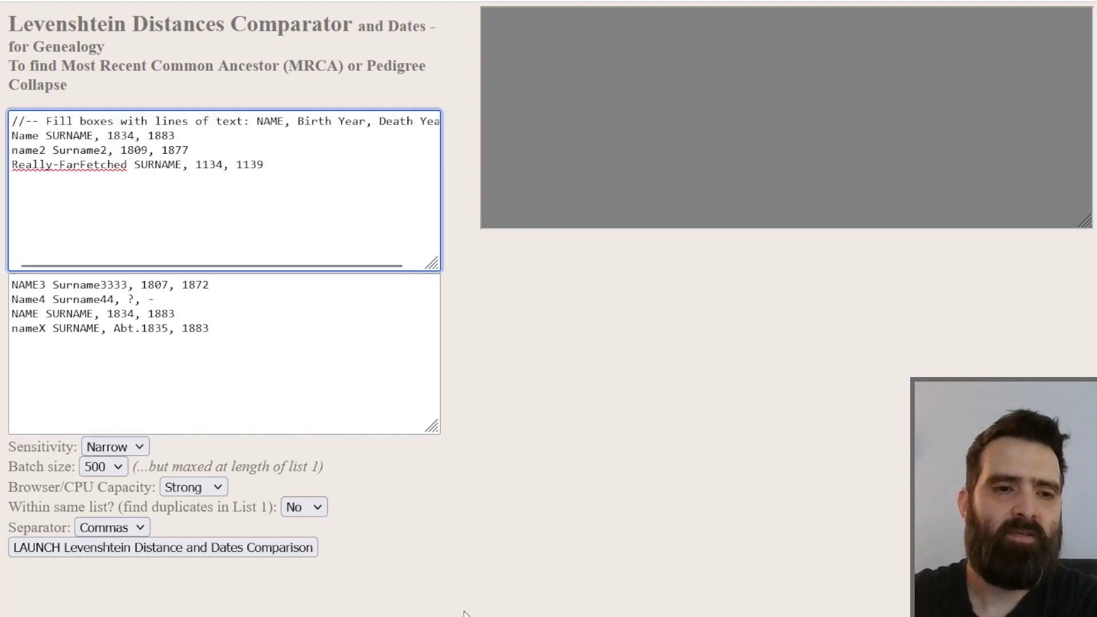
click(222, 552)
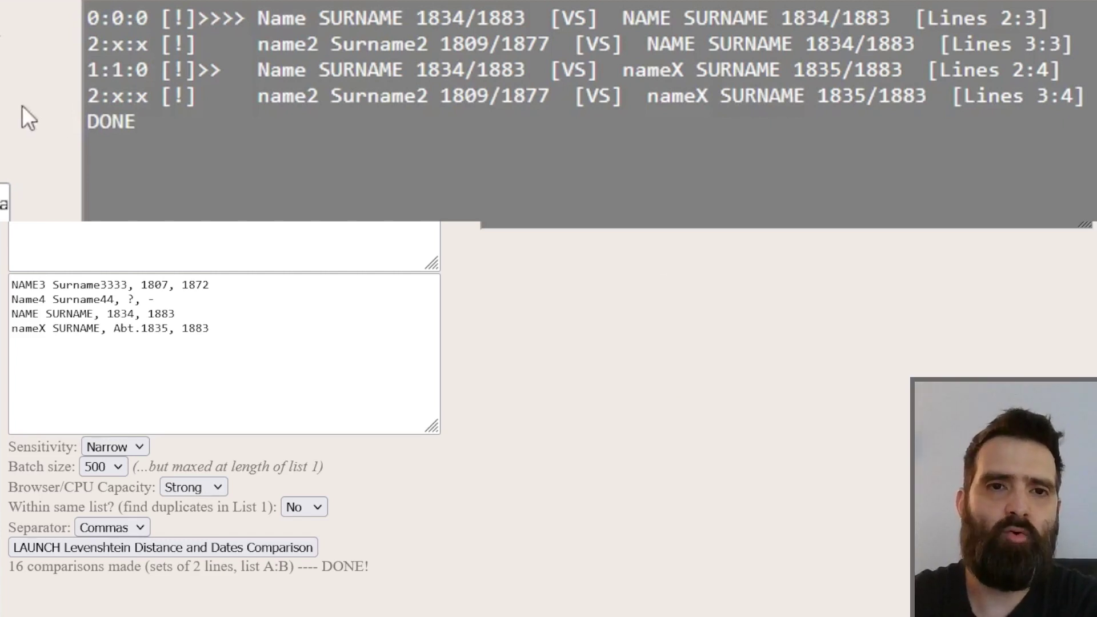
Examine the first result's distance score and line numbers, and trace it to the matching entries in both lists
click(91, 18)
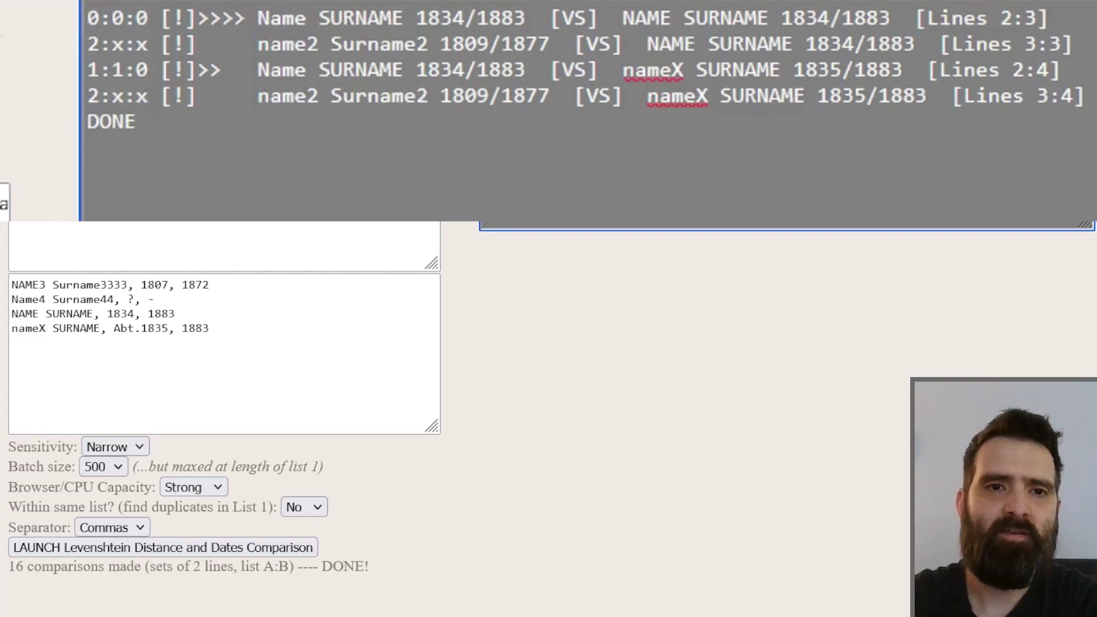
key(Home)
key(shift+Right)
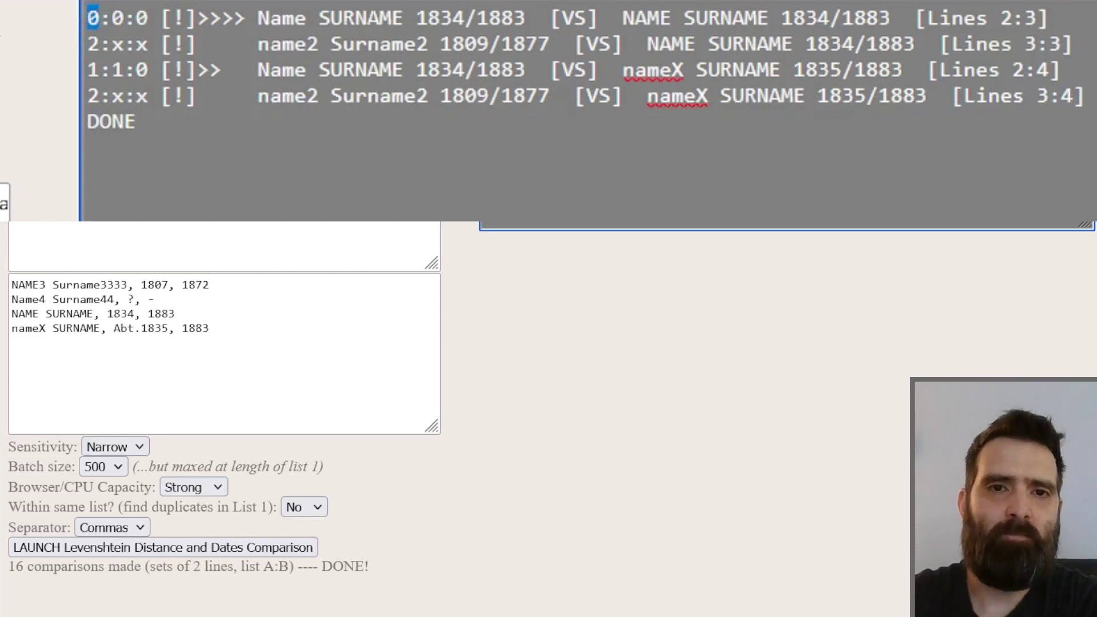
drag(217, 18, 404, 17)
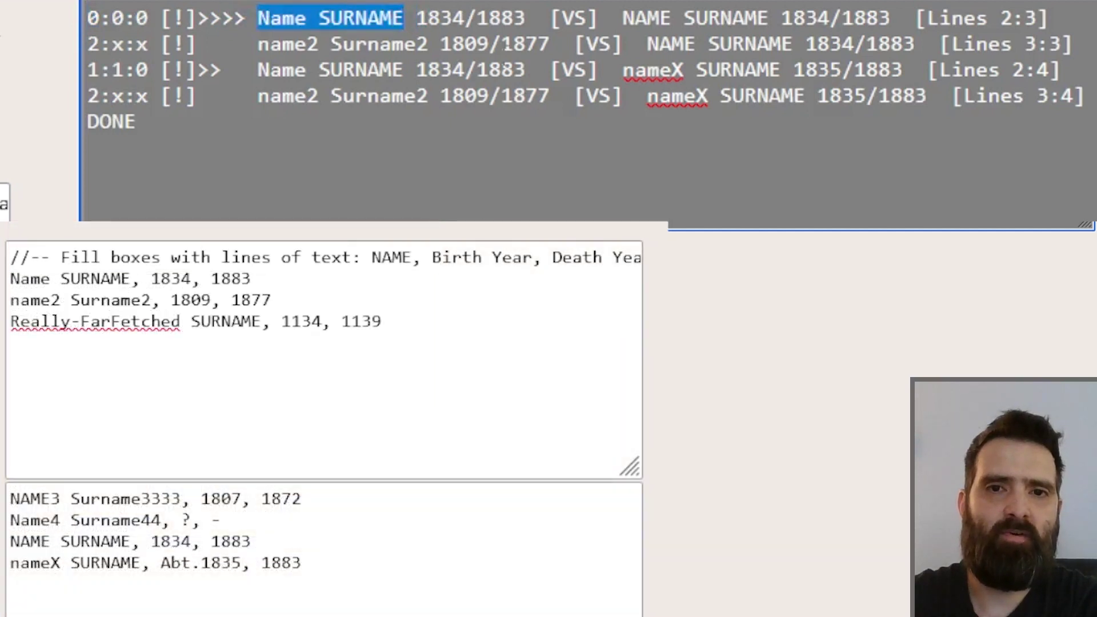
drag(251, 280, 10, 280)
click(10, 280)
drag(1000, 18, 1047, 18)
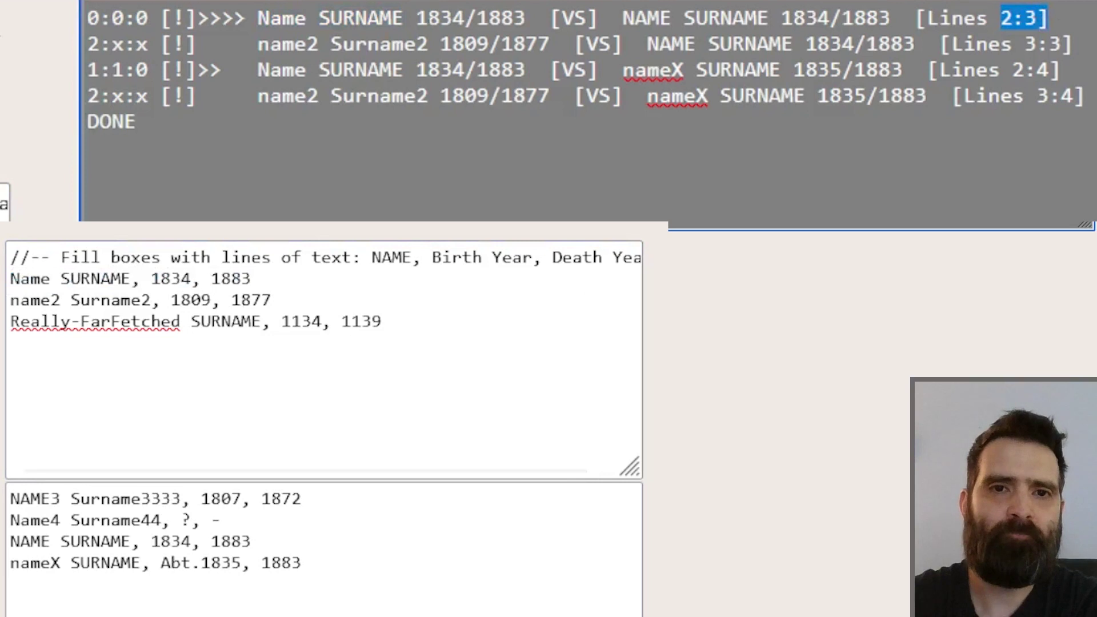
drag(257, 17, 403, 18)
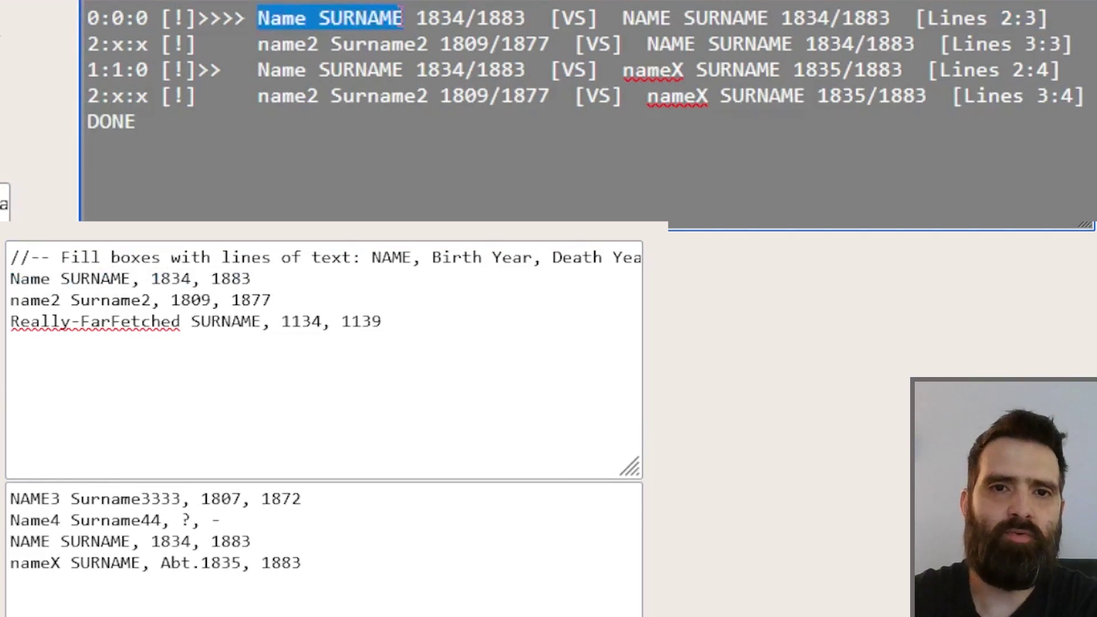
drag(261, 279, 10, 279)
click(89, 399)
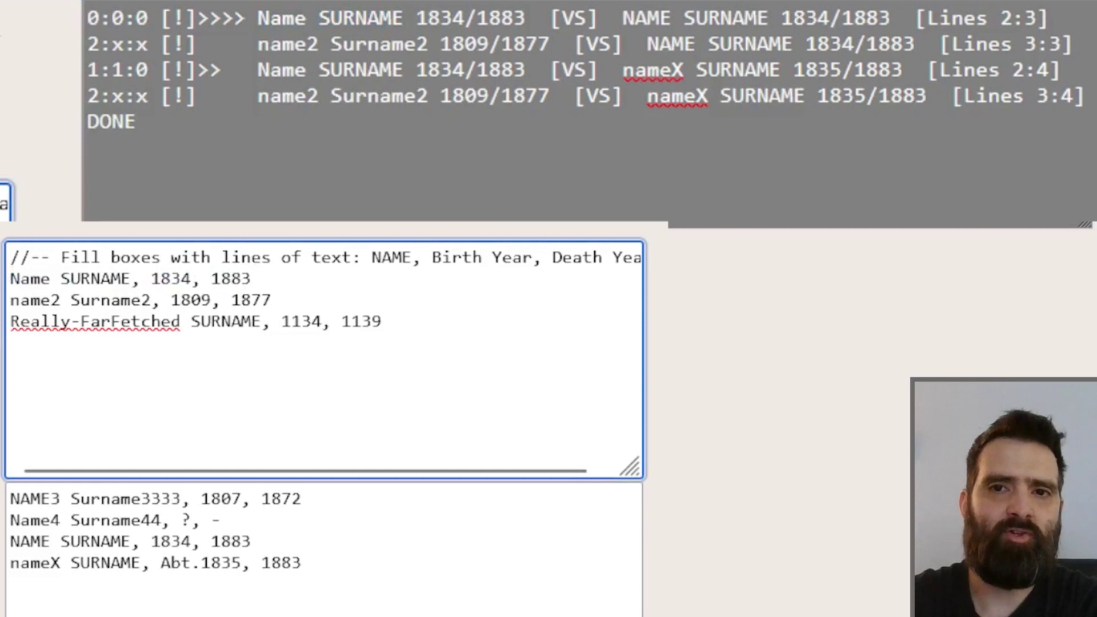
drag(255, 542, 11, 541)
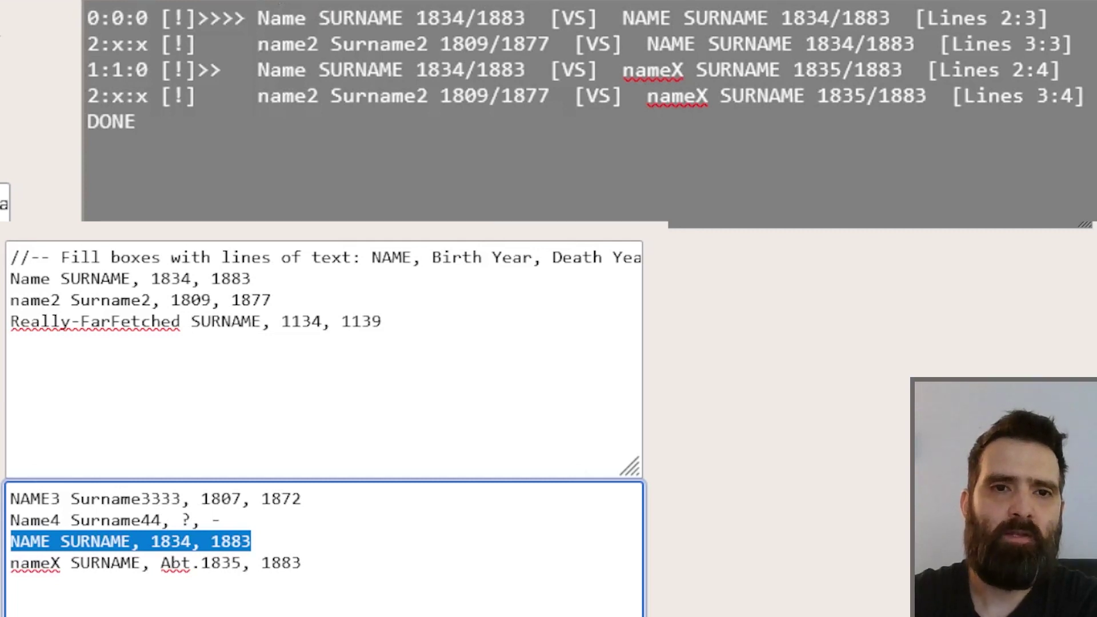
drag(102, 18, 88, 18)
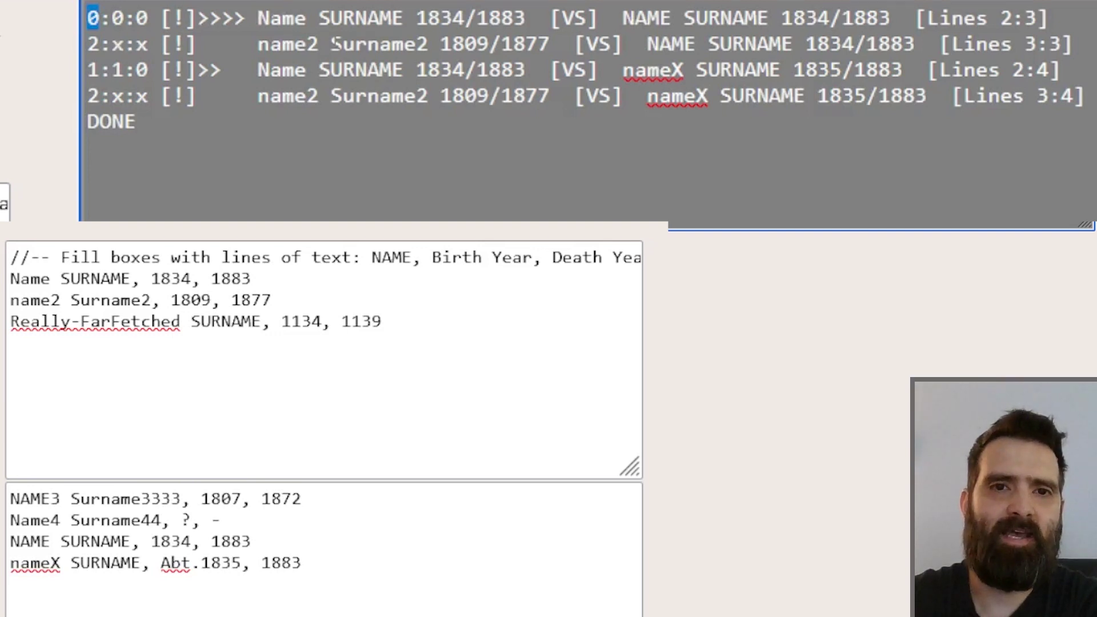
Compare the name distance scores at the start of each result line, and check the sensitivity option
drag(258, 17, 403, 18)
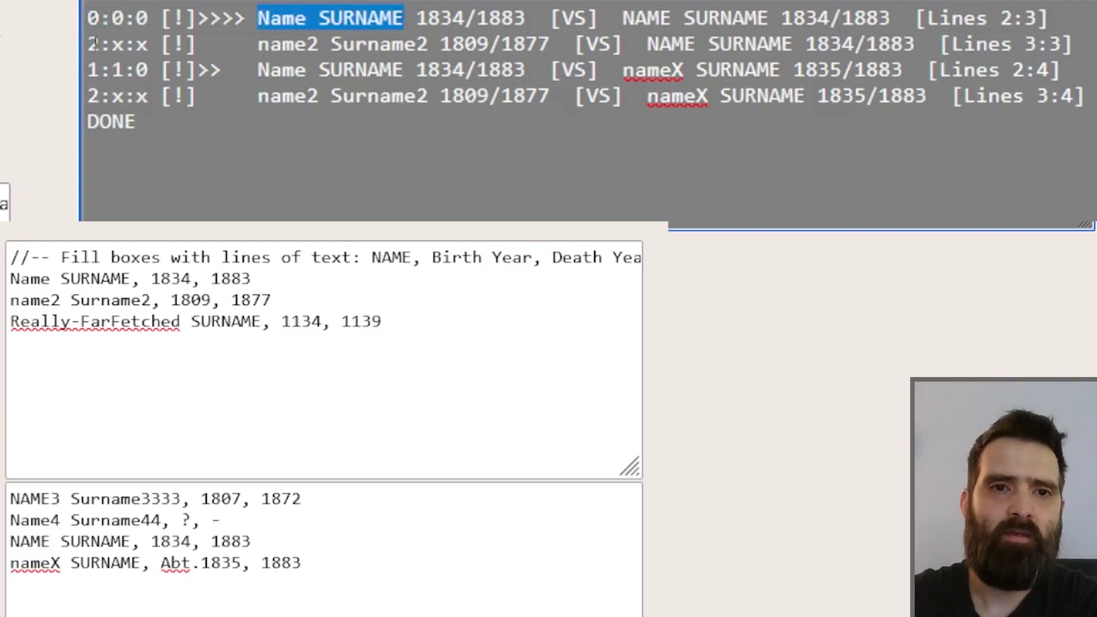
double_click(93, 44)
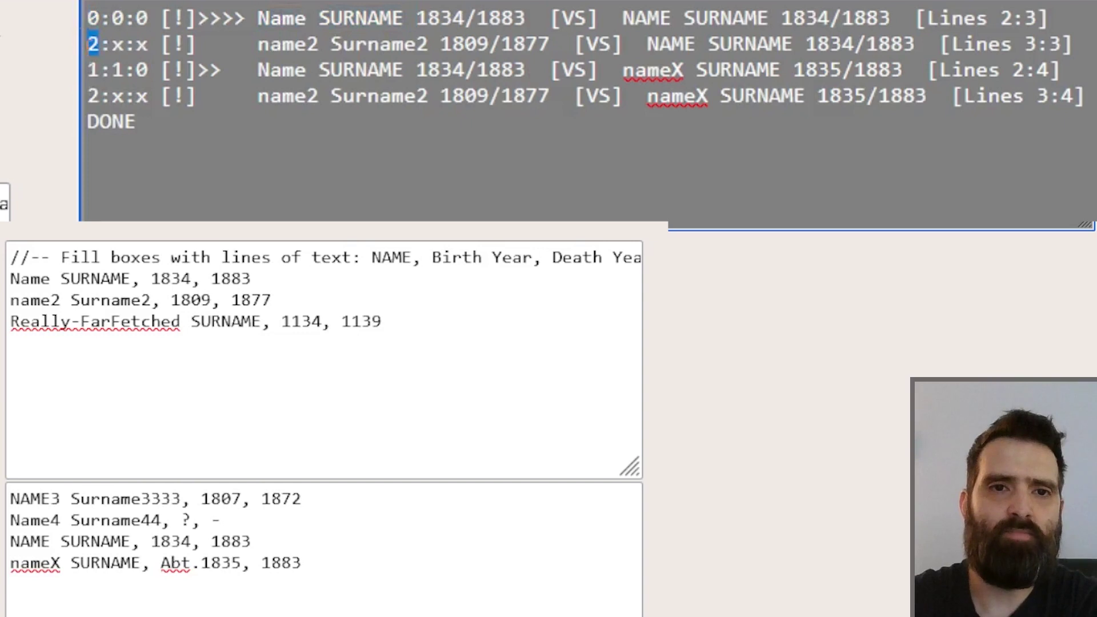
double_click(93, 70)
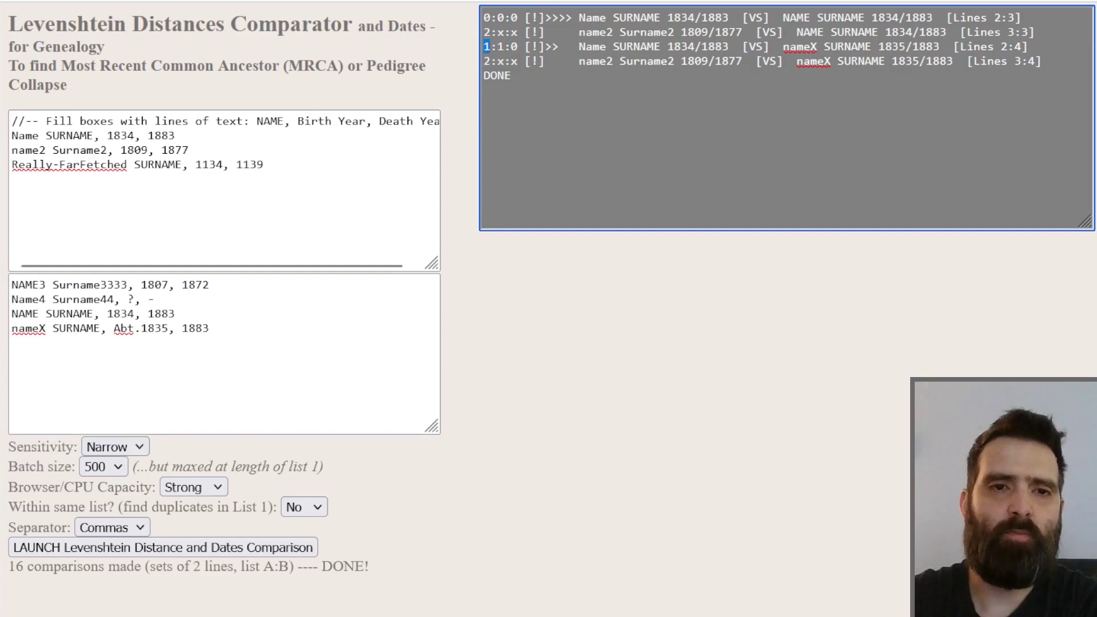
double_click(488, 61)
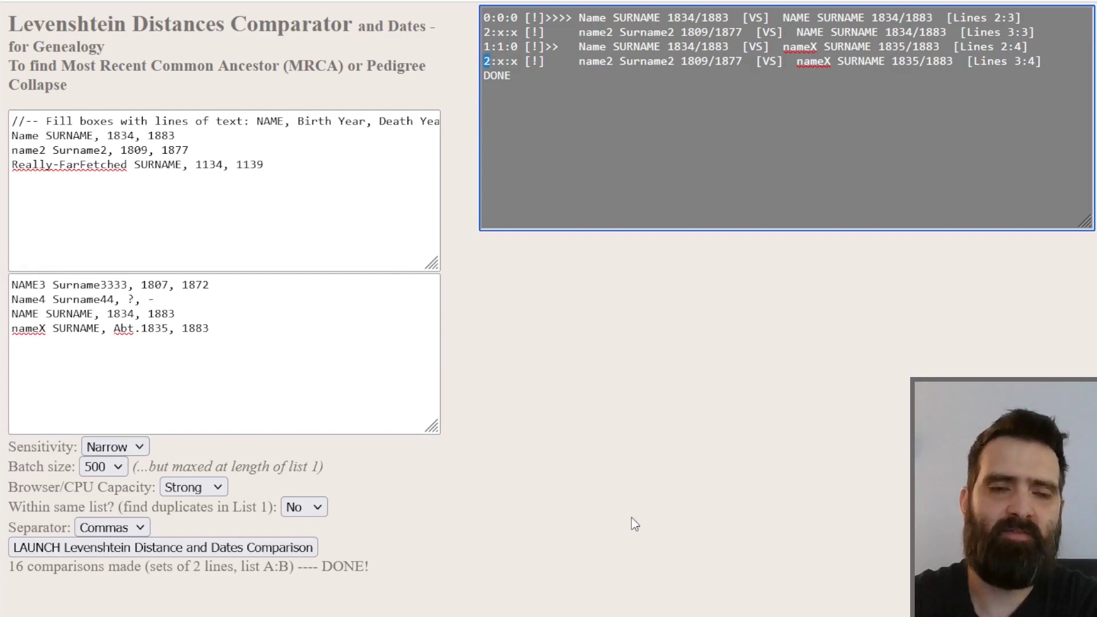
click(131, 448)
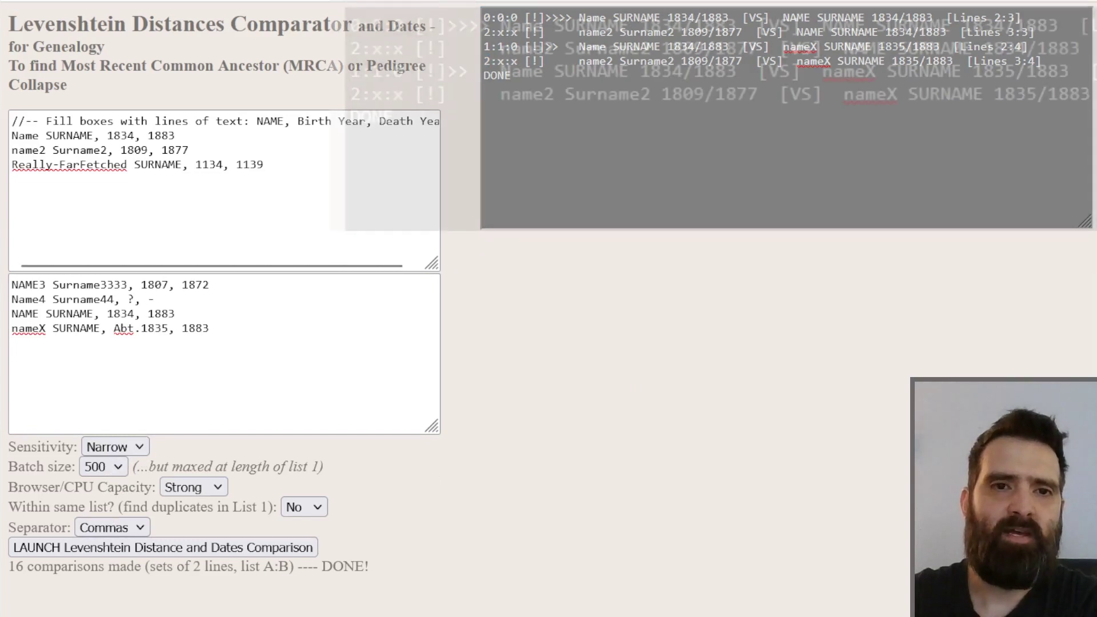
Examine the x date marker in the second result and the second list's Name4 entry with missing years
drag(518, 33, 512, 33)
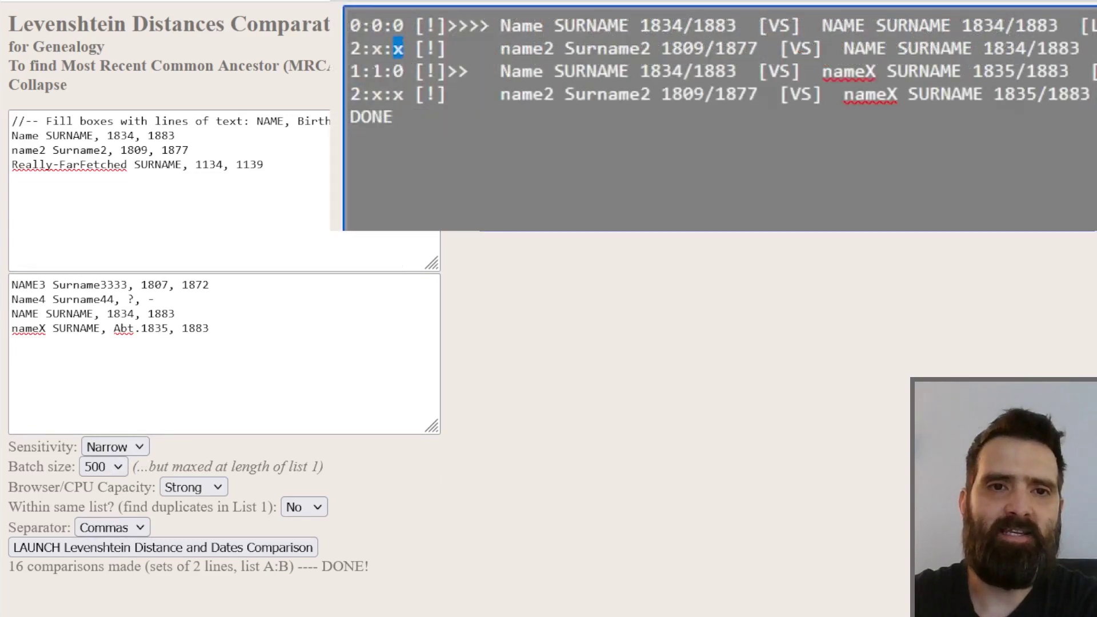
click(595, 351)
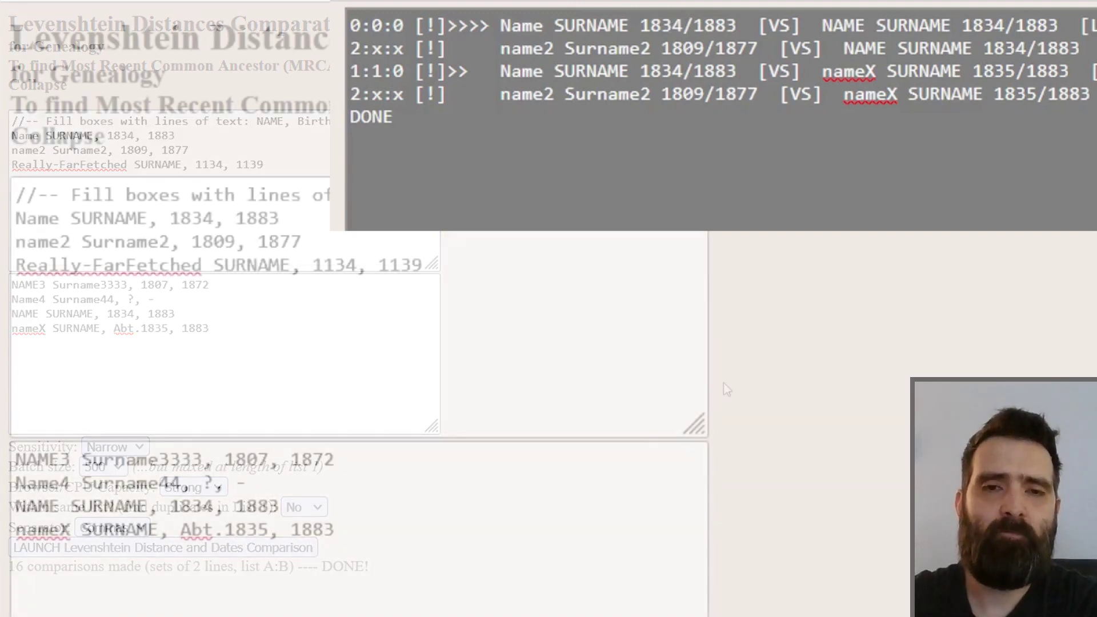
drag(246, 483, 2, 491)
click(960, 457)
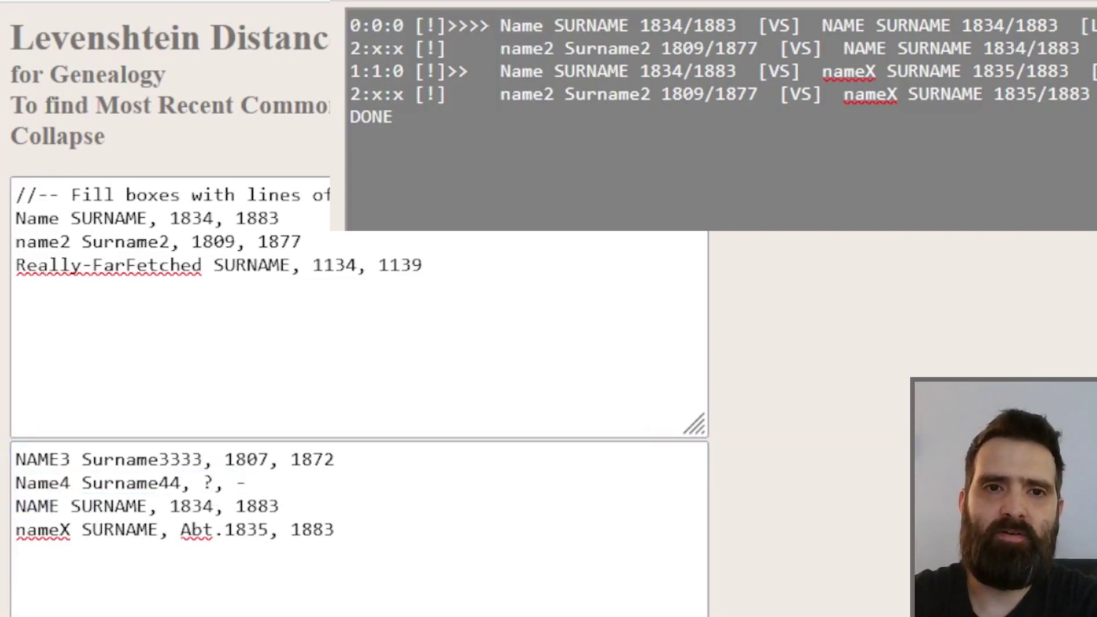
Examine the first result's three distance digits for name, birth year and death year, together with its arrow markers
click(373, 25)
drag(372, 25, 381, 25)
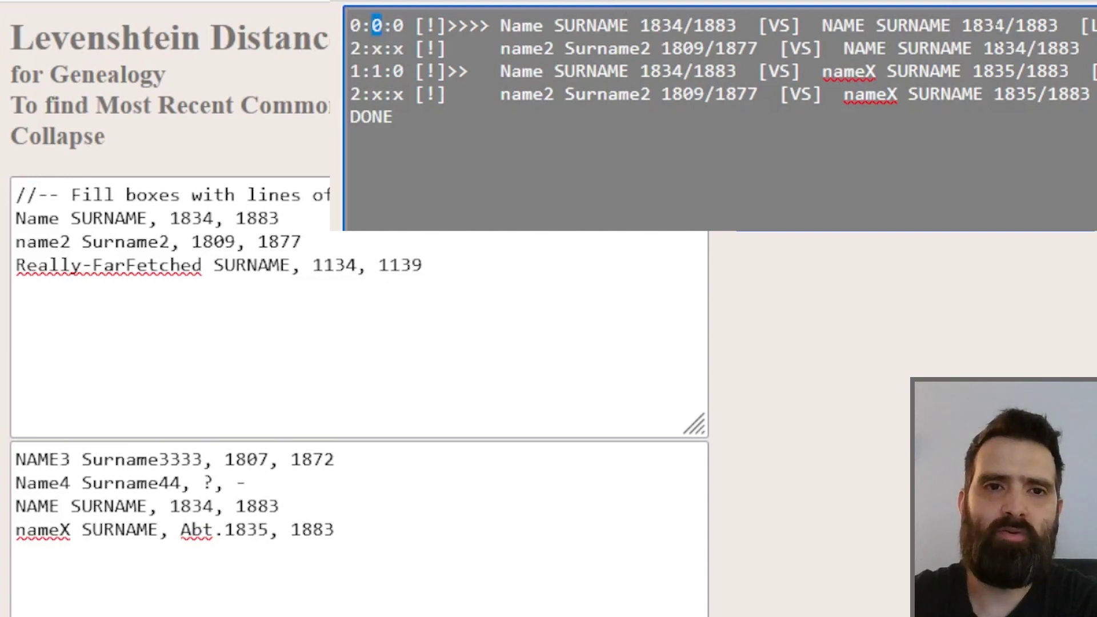
drag(362, 25, 343, 26)
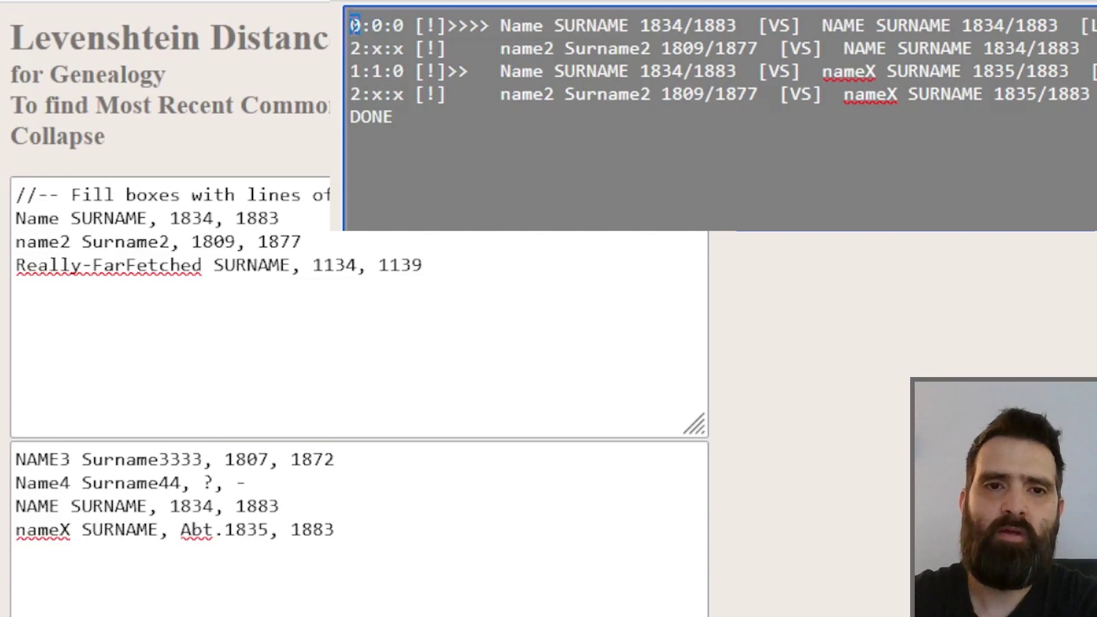
drag(371, 26, 381, 26)
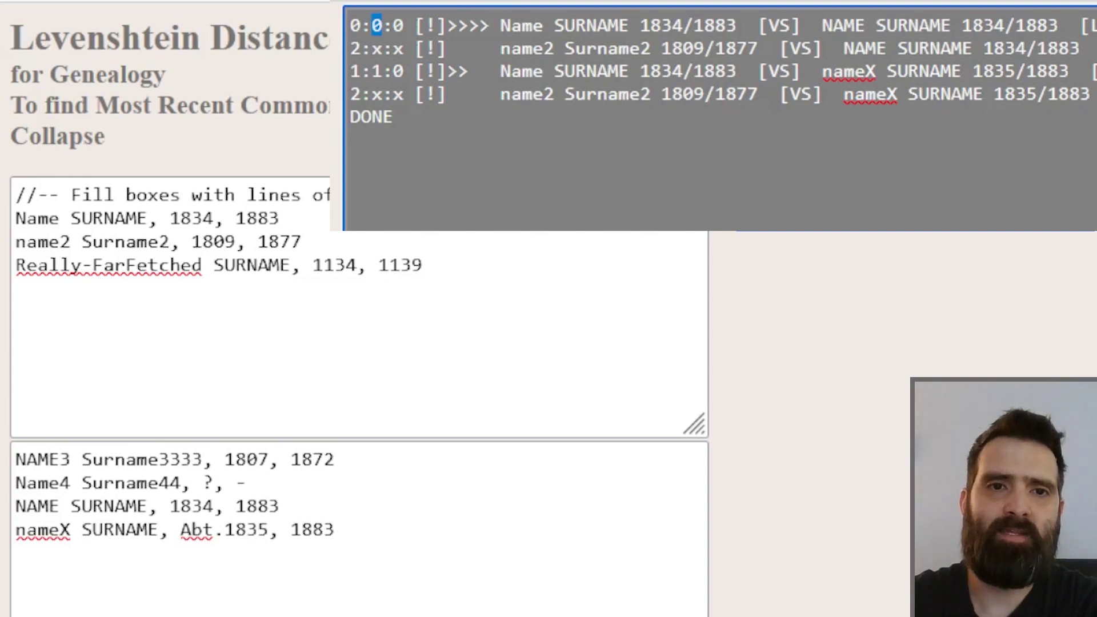
double_click(397, 25)
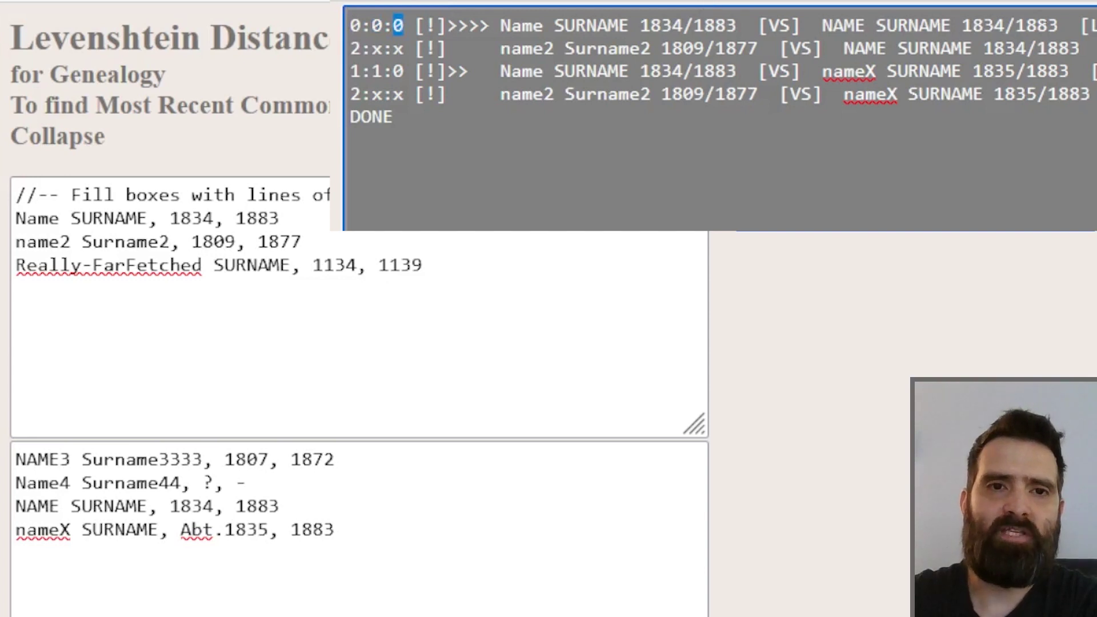
double_click(355, 25)
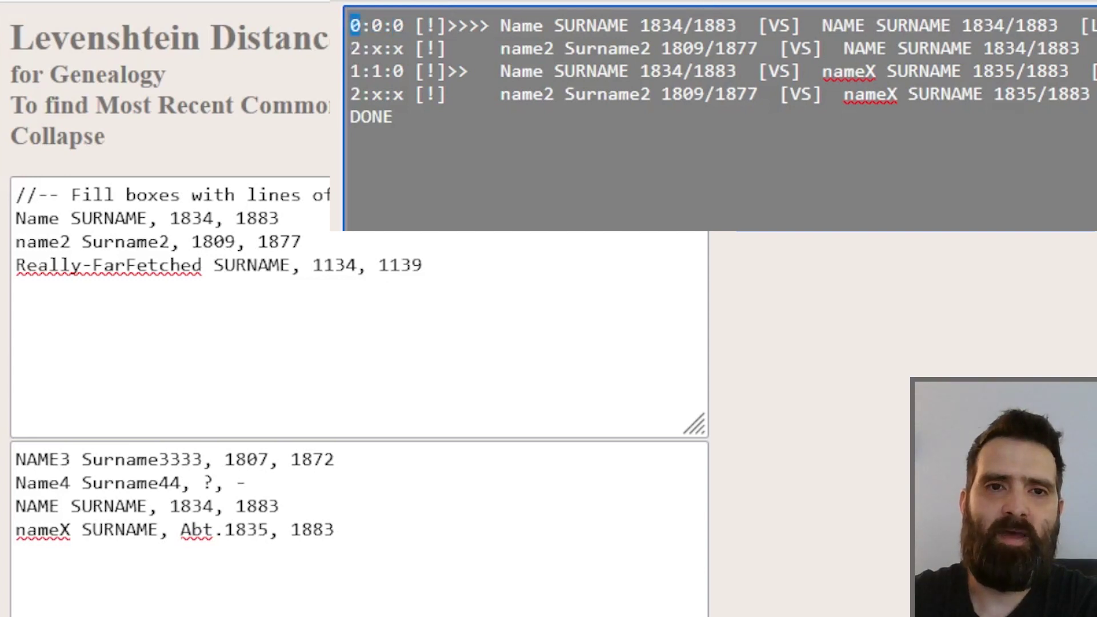
double_click(377, 25)
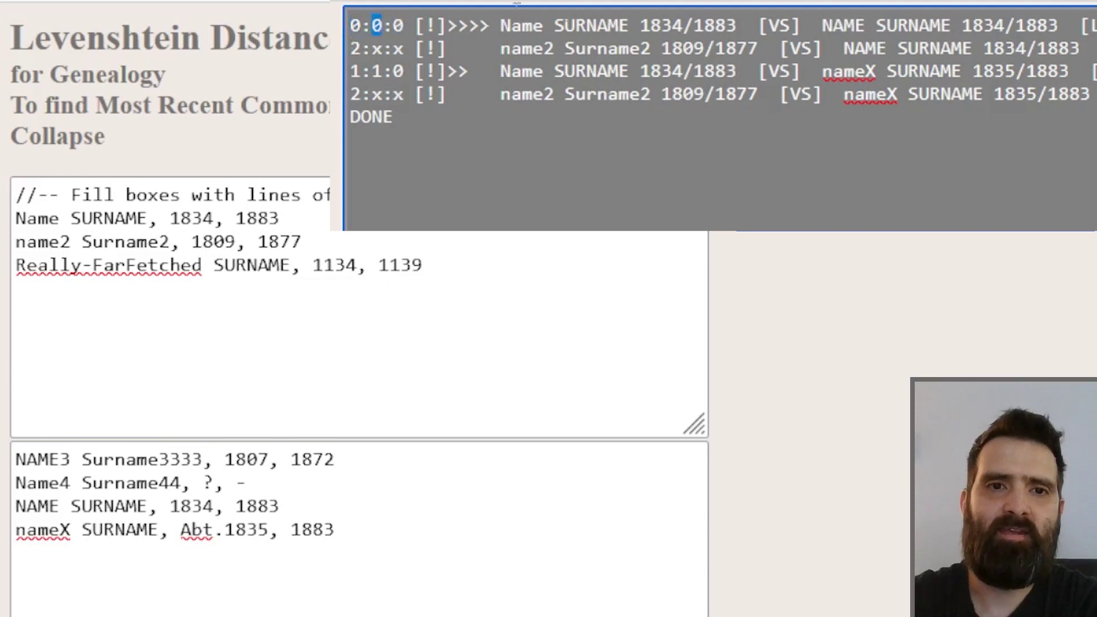
click(395, 25)
double_click(396, 26)
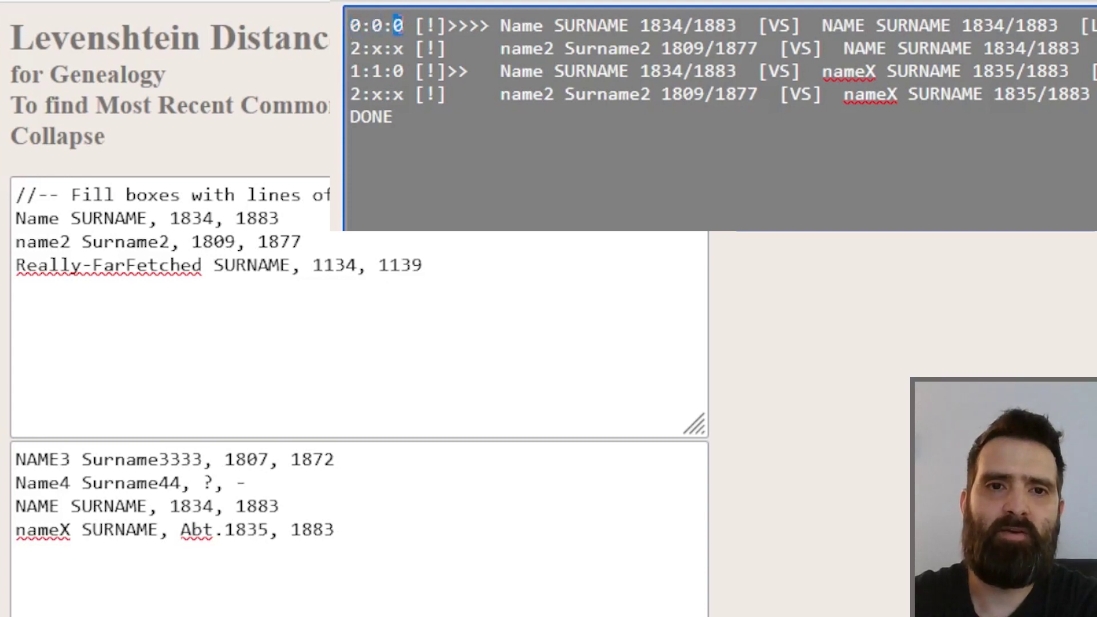
drag(490, 25, 448, 25)
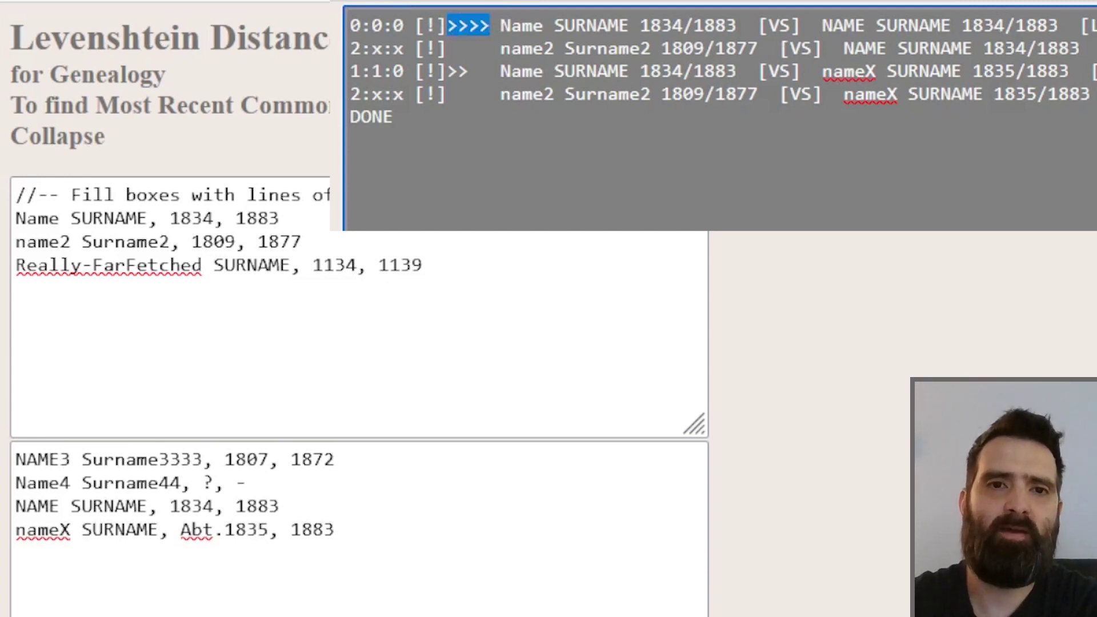
click(367, 3)
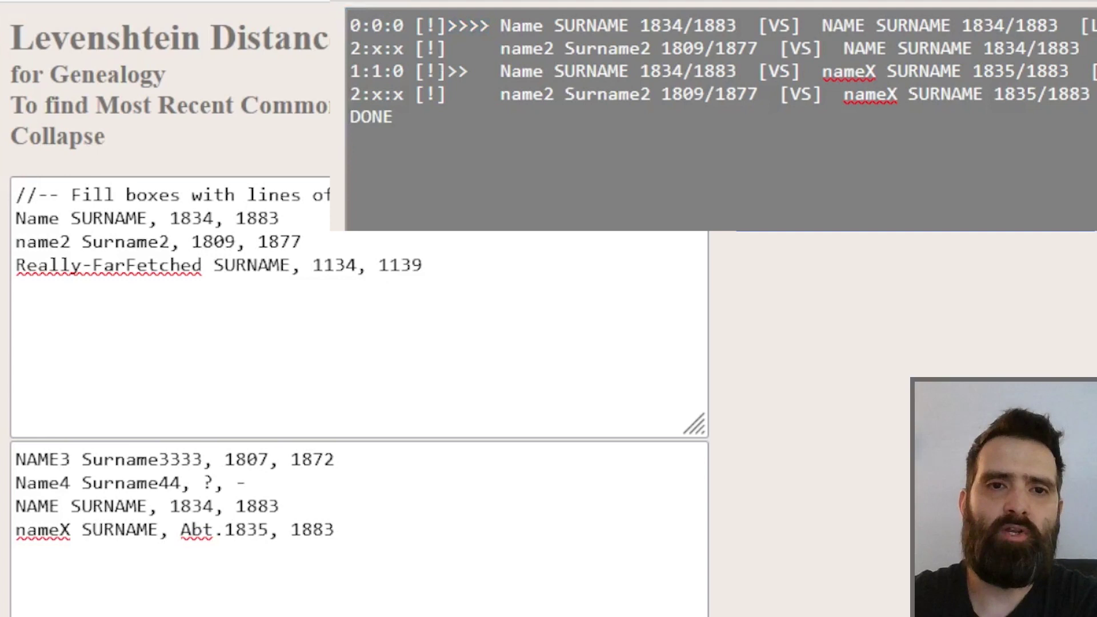
Examine the Name versus nameX result, relating its distance digits and arrow markers to the differences in name and birth year
mouse_move(457, 91)
mouse_down()
mouse_move(481, 73)
mouse_move(449, 72)
mouse_move(468, 71)
mouse_up()
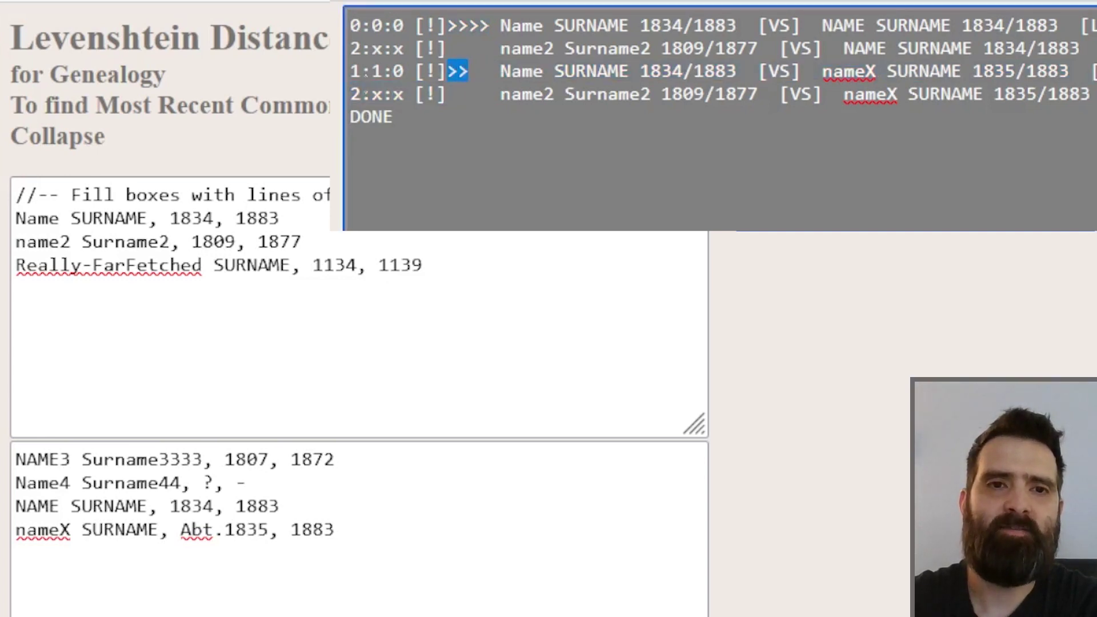
drag(350, 71, 359, 72)
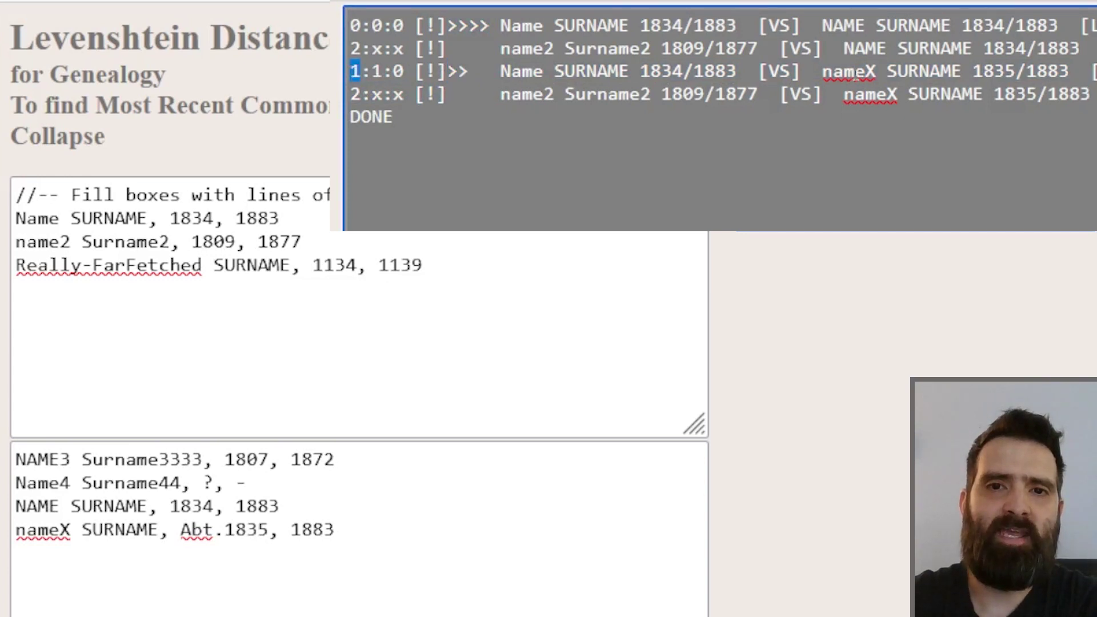
drag(864, 72, 875, 72)
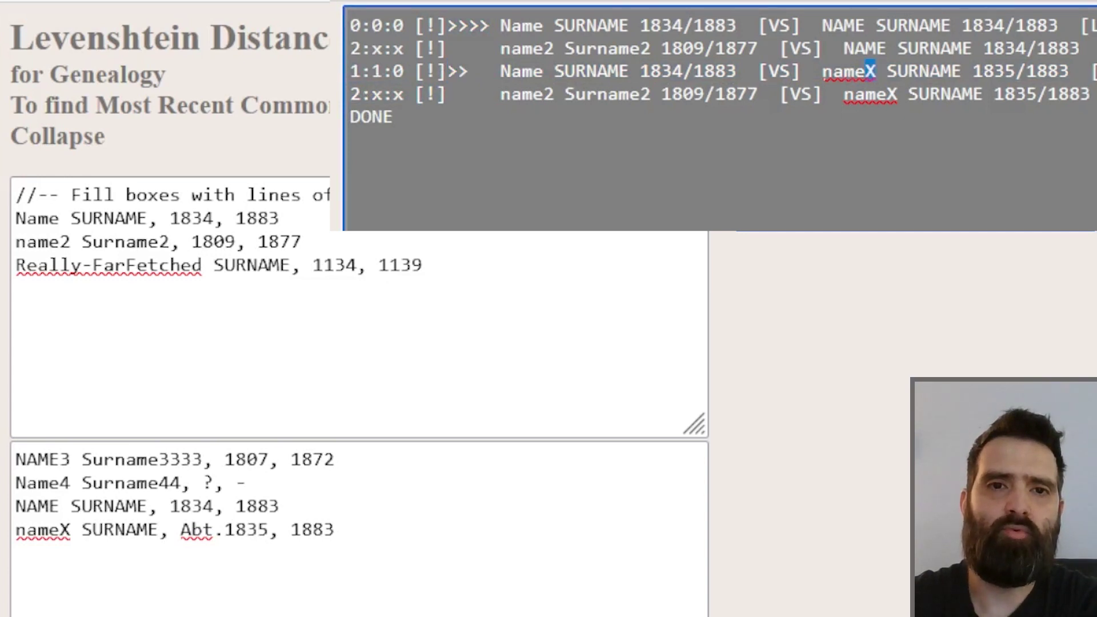
drag(501, 71, 543, 71)
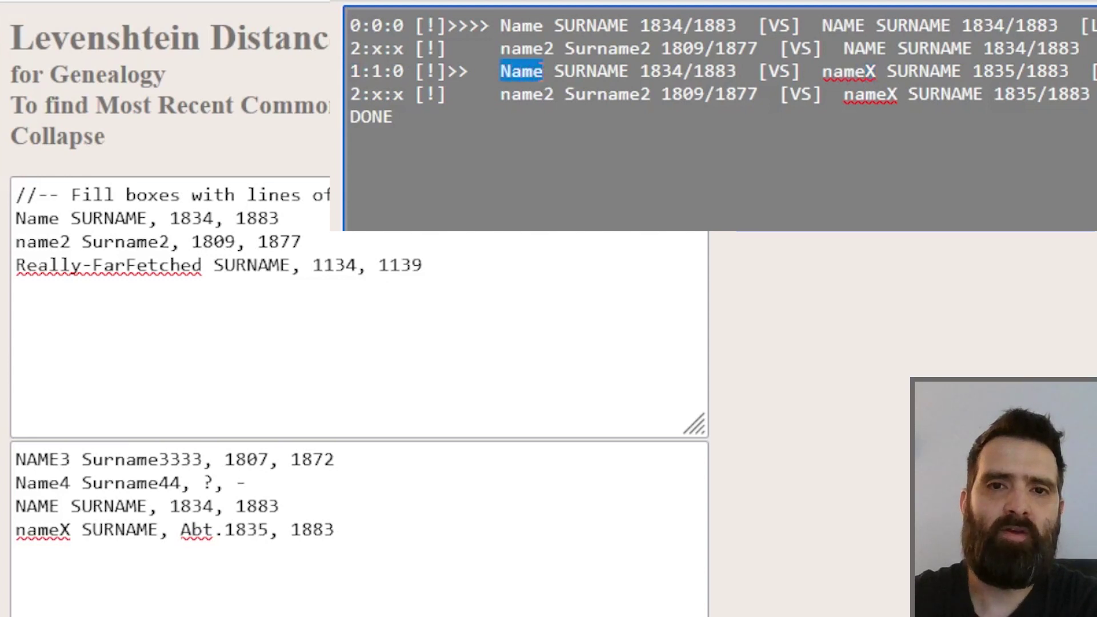
drag(865, 72, 875, 71)
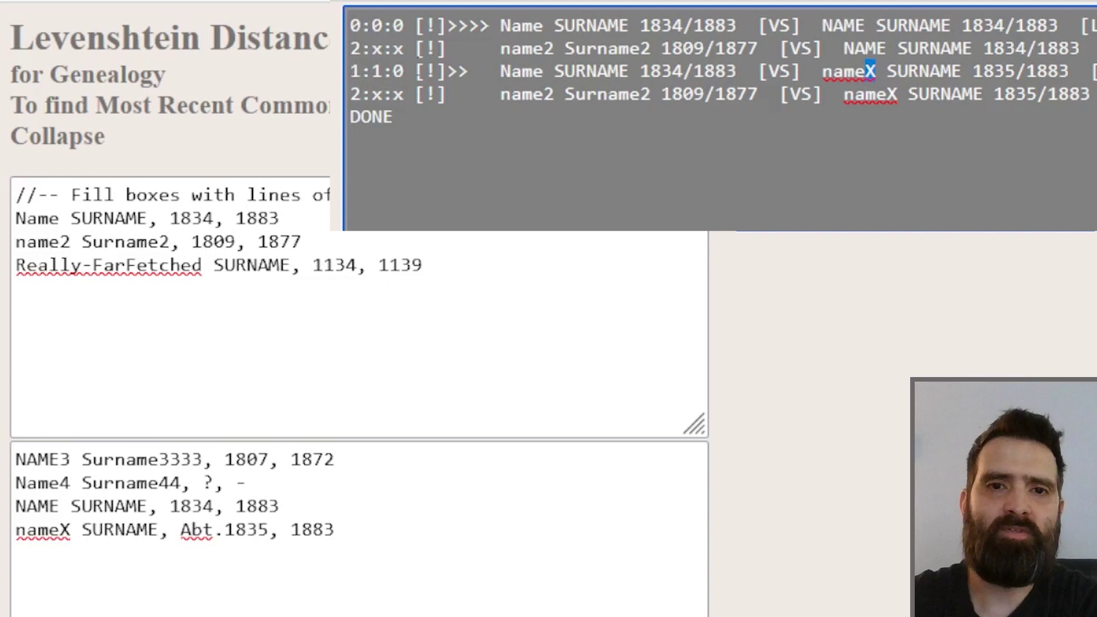
click(672, 71)
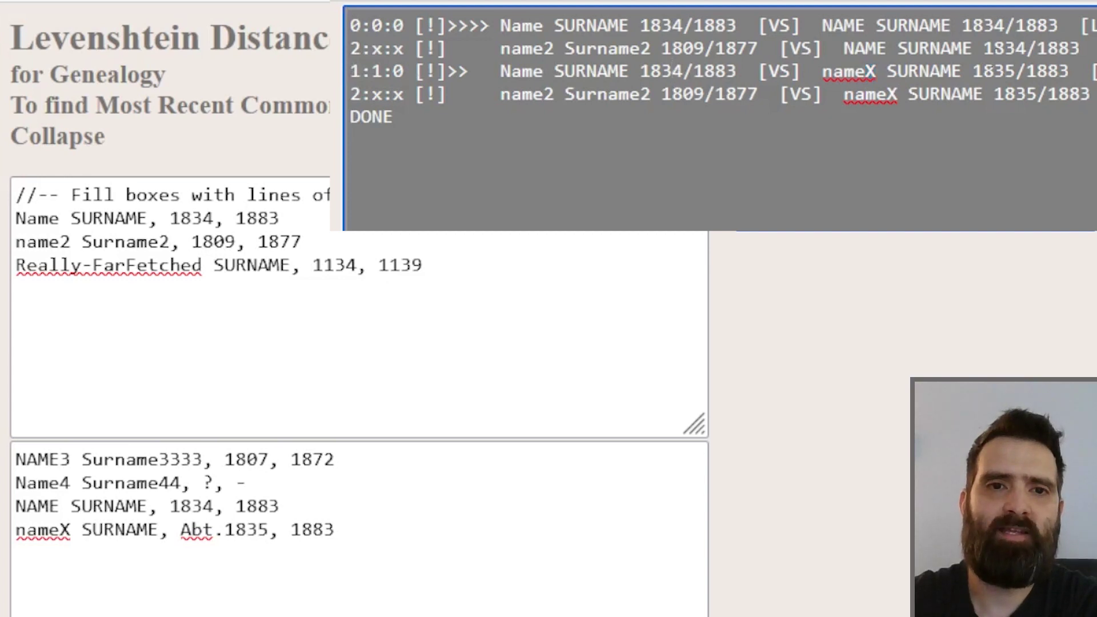
drag(361, 71, 370, 71)
drag(446, 70, 468, 71)
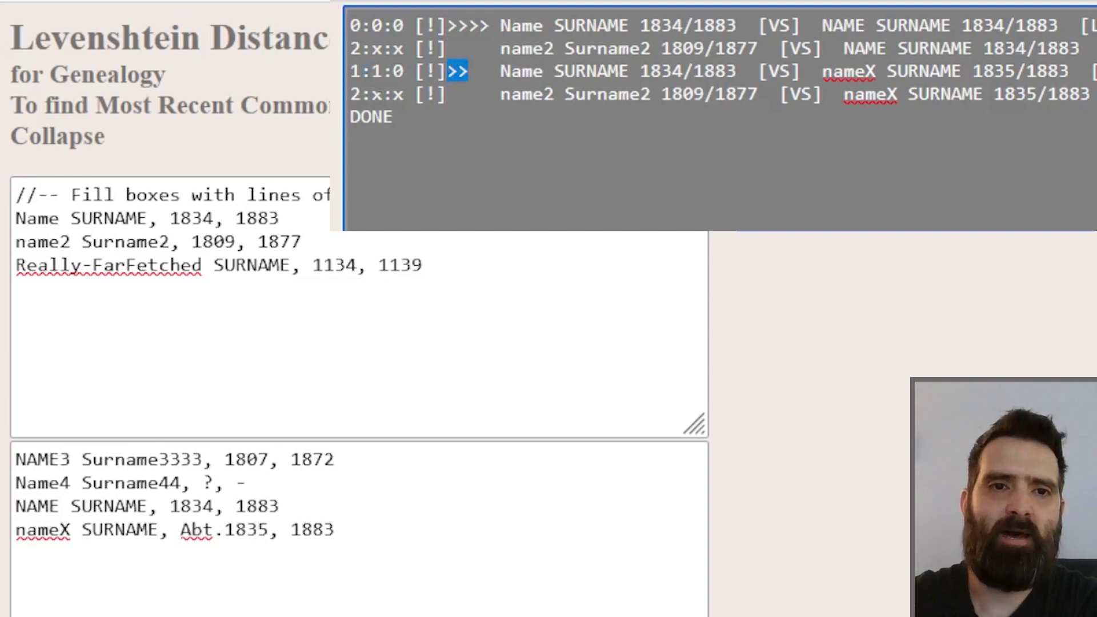
Examine the name2 versus NAME result, comparing both entries' birth and death years with its distance digits and [!] marker
drag(349, 94, 359, 94)
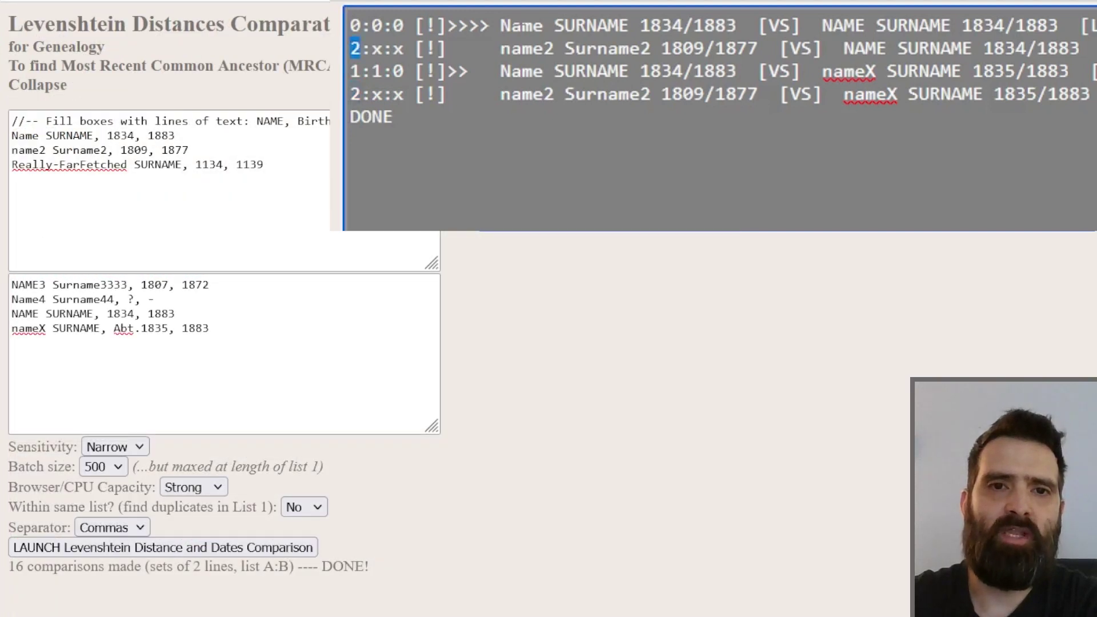
click(533, 48)
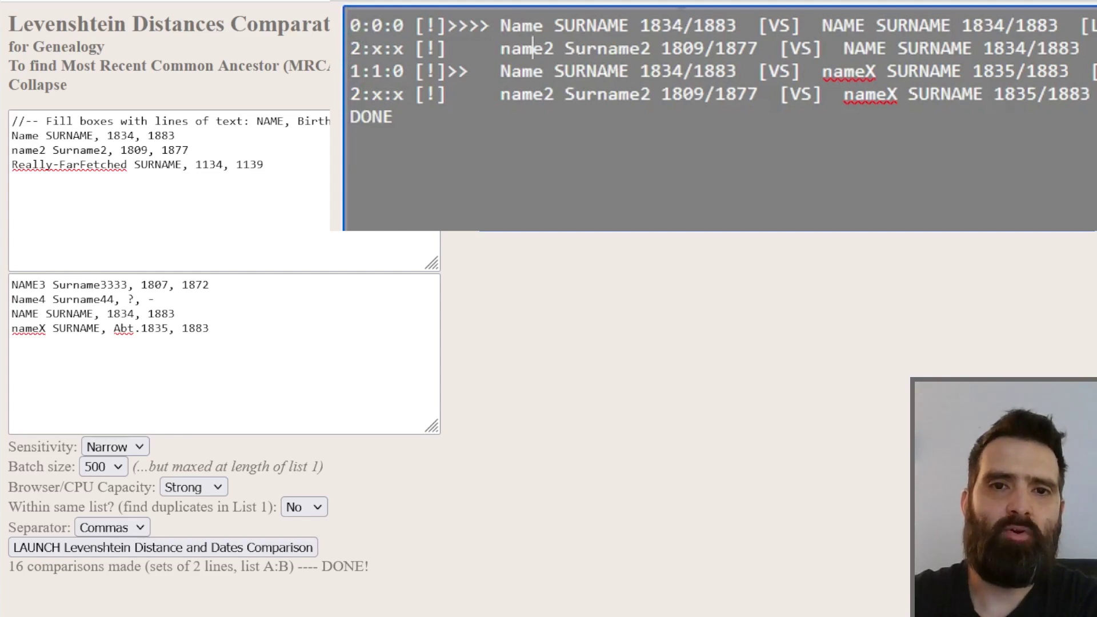
drag(662, 49, 704, 48)
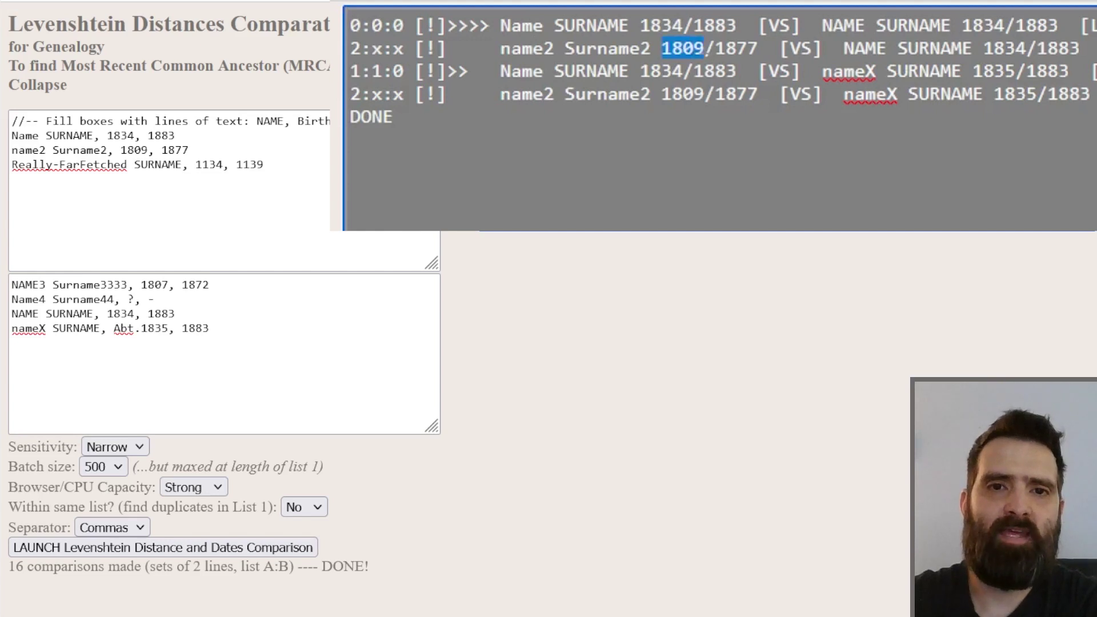
drag(984, 49, 1025, 48)
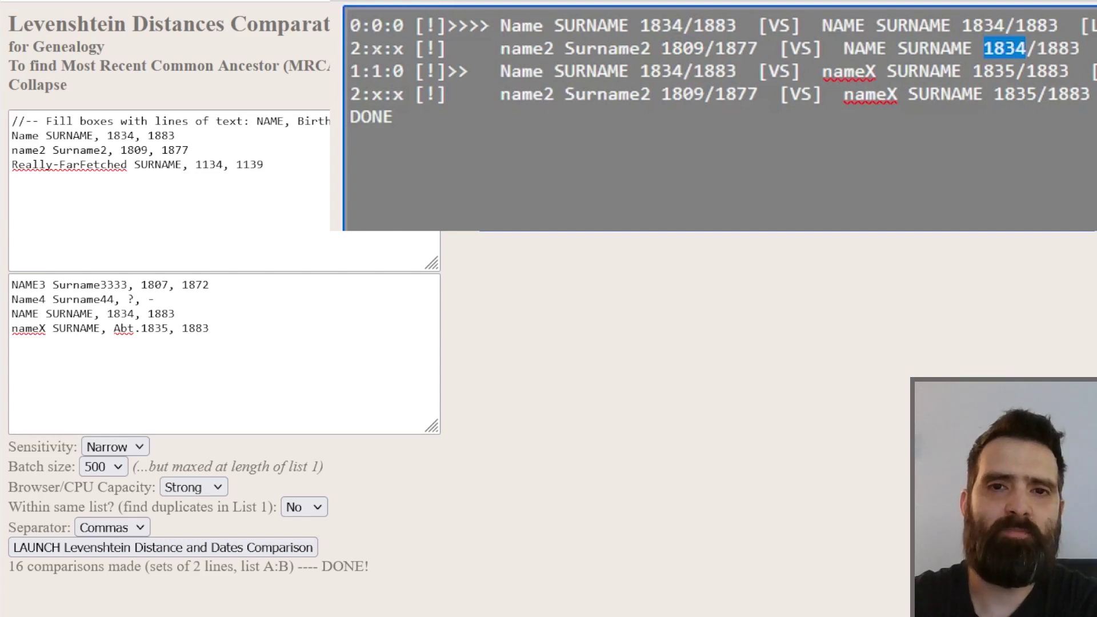
drag(725, 48, 748, 49)
mouse_move(1048, 48)
mouse_down()
mouse_move(1068, 48)
mouse_move(1068, 72)
mouse_move(1068, 50)
mouse_up()
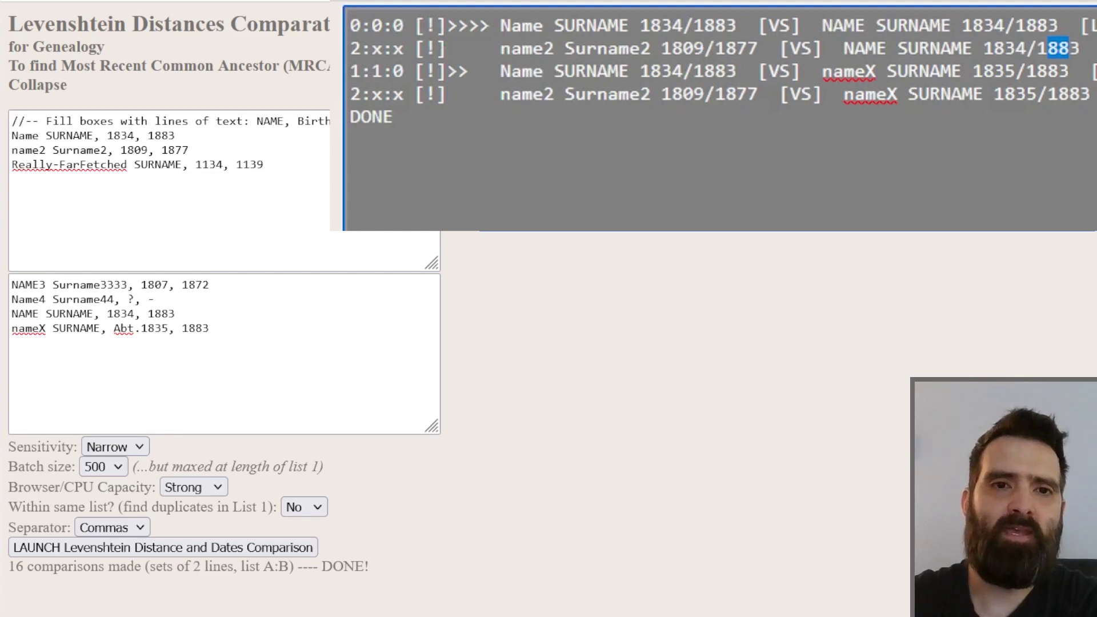
drag(415, 48, 446, 48)
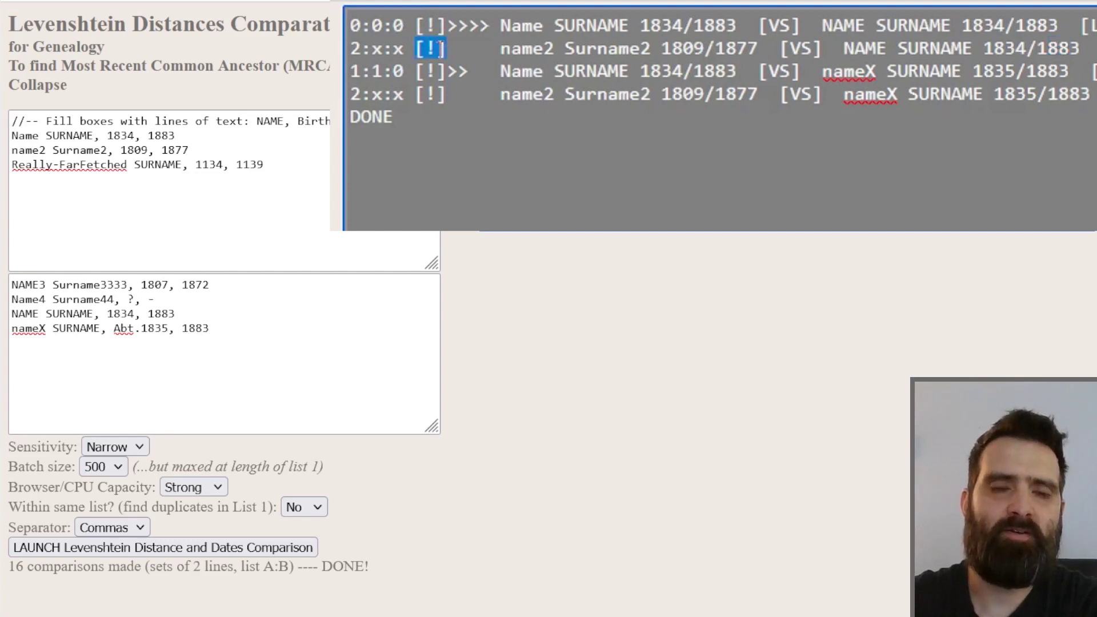
drag(361, 49, 350, 49)
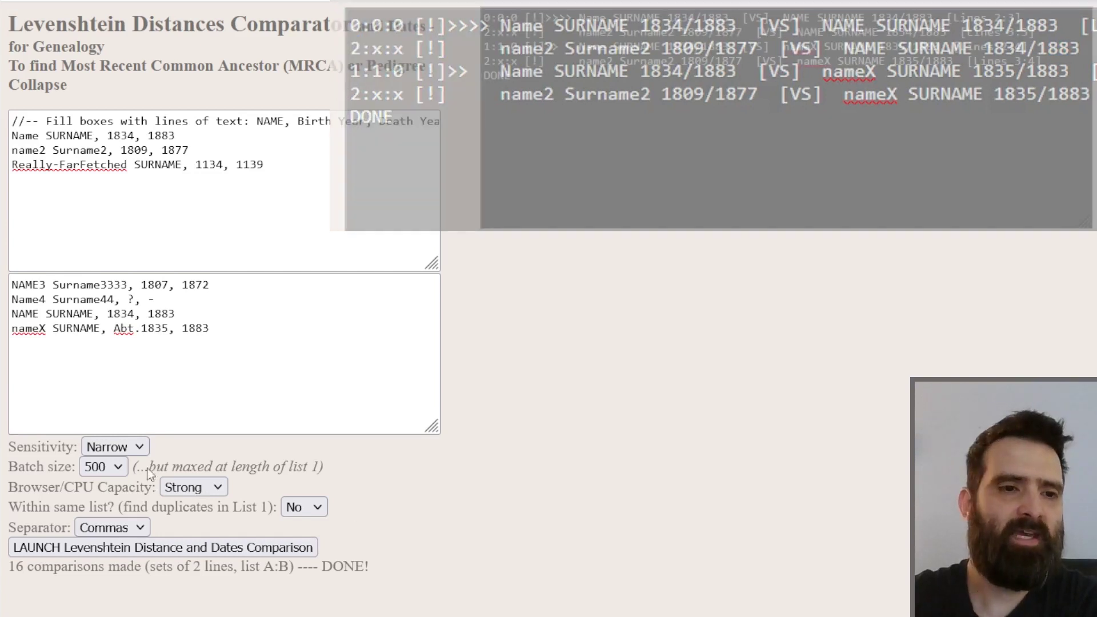
Set the sensitivity to Normal and relaunch the Levenshtein distance and dates comparison on the two lists
click(135, 448)
click(114, 425)
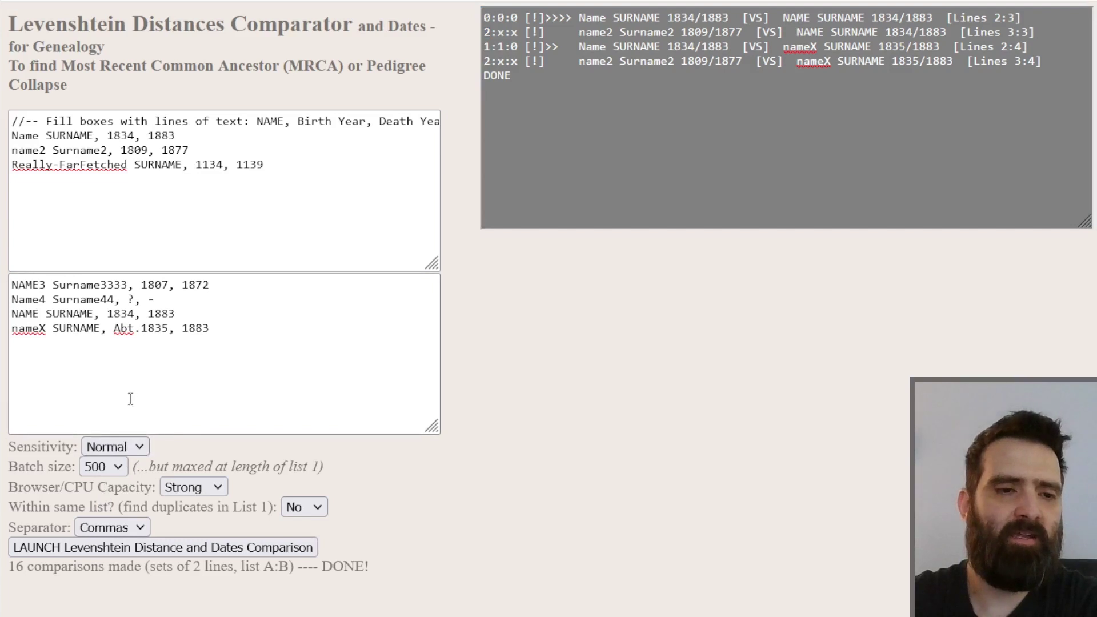
click(219, 551)
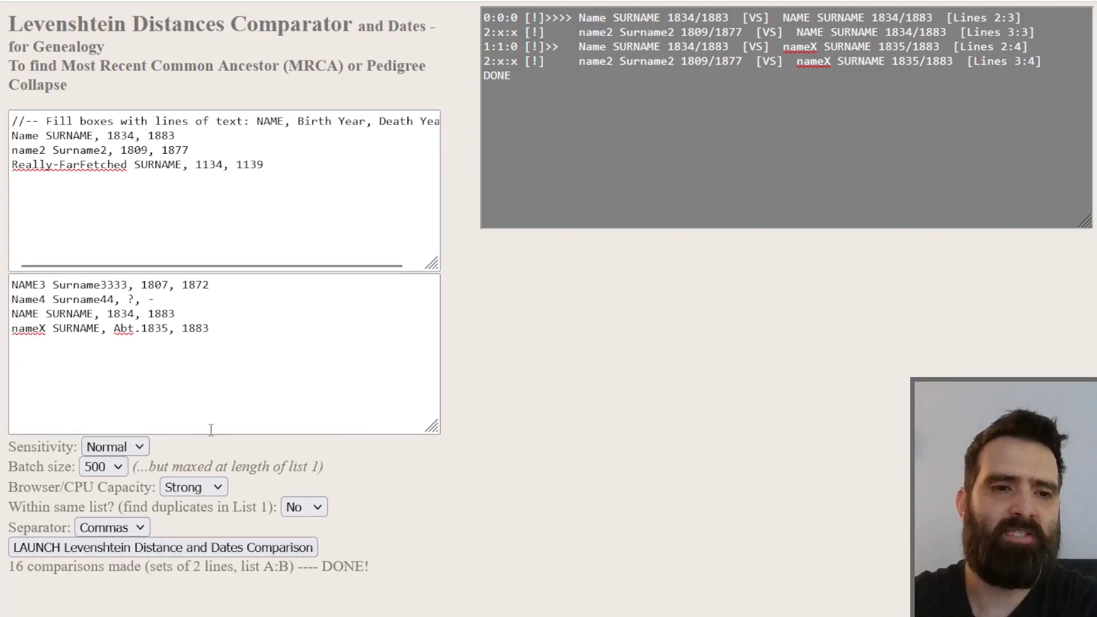
click(288, 550)
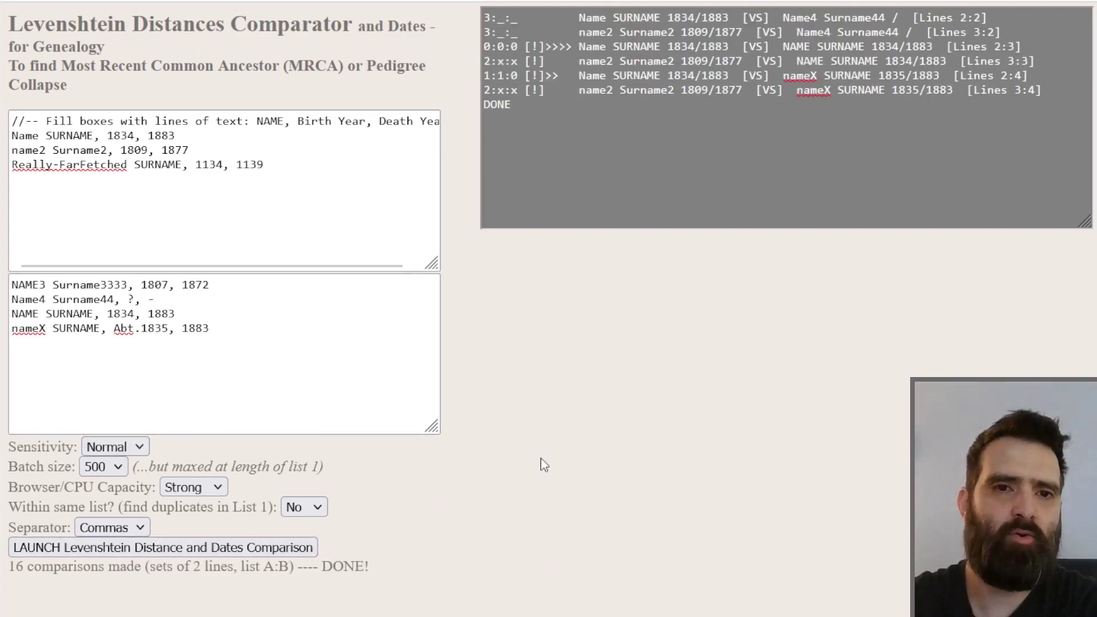
Review the Normal-sensitivity matches and trace the Name4 Surname44 result to its second-list entry with unknown birth and death years
drag(540, 47, 568, 95)
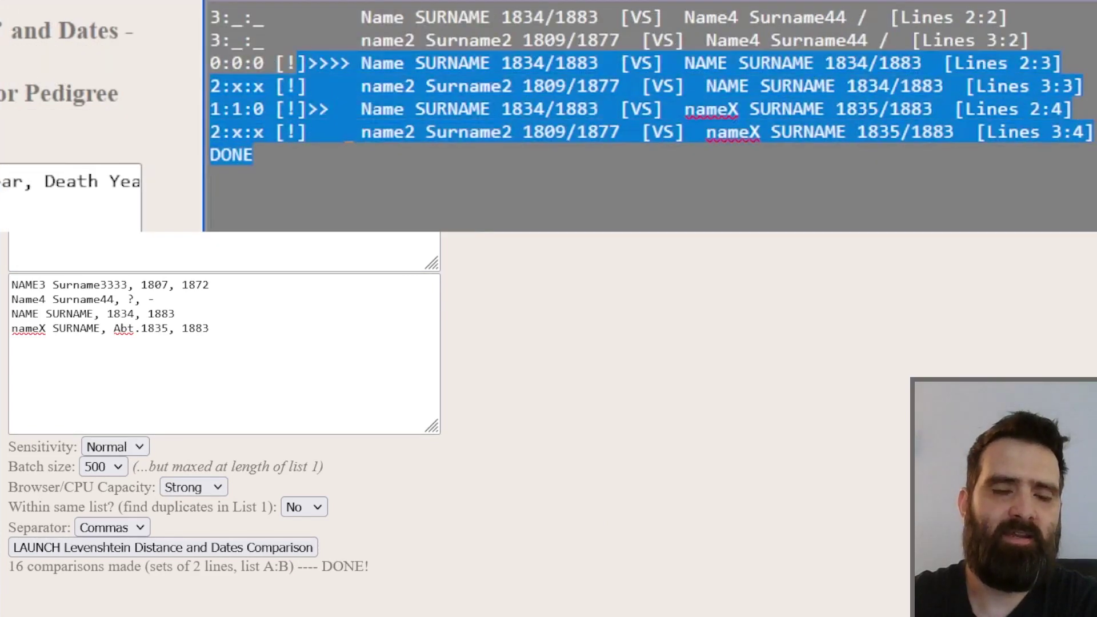
click(309, 87)
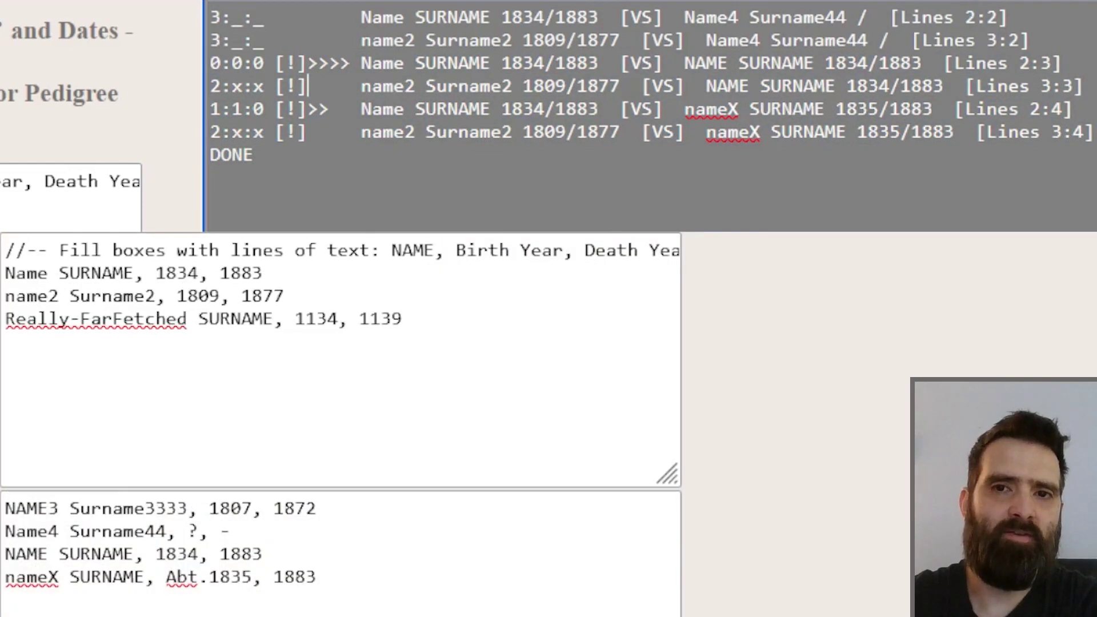
drag(696, 17, 844, 18)
mouse_move(987, 17)
mouse_down()
mouse_move(1005, 41)
mouse_move(997, 17)
mouse_up()
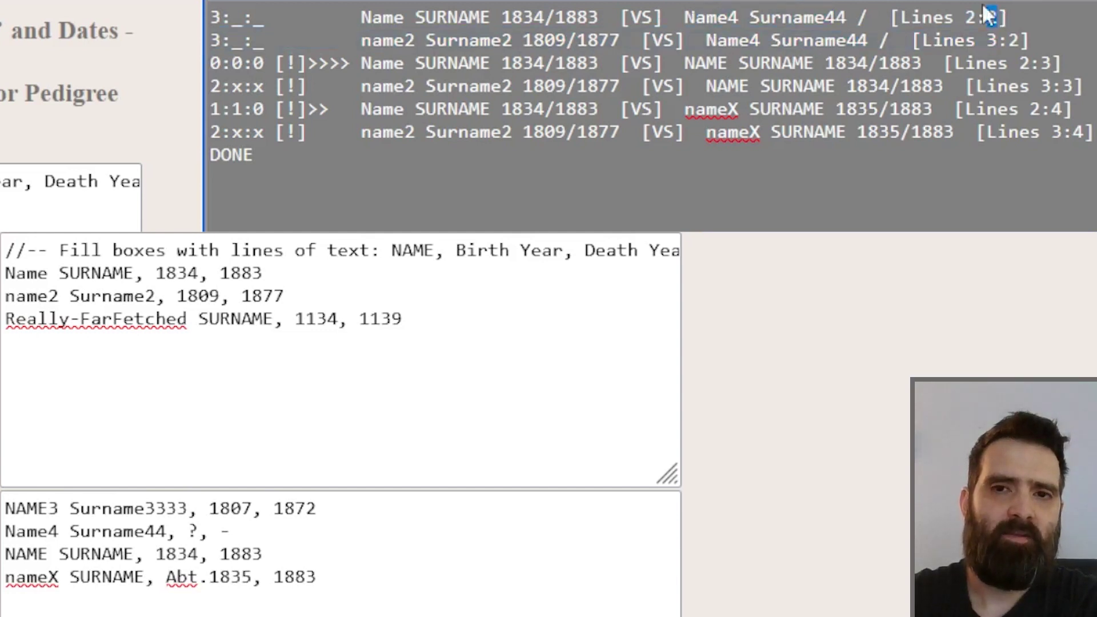
double_click(224, 532)
triple_click(184, 537)
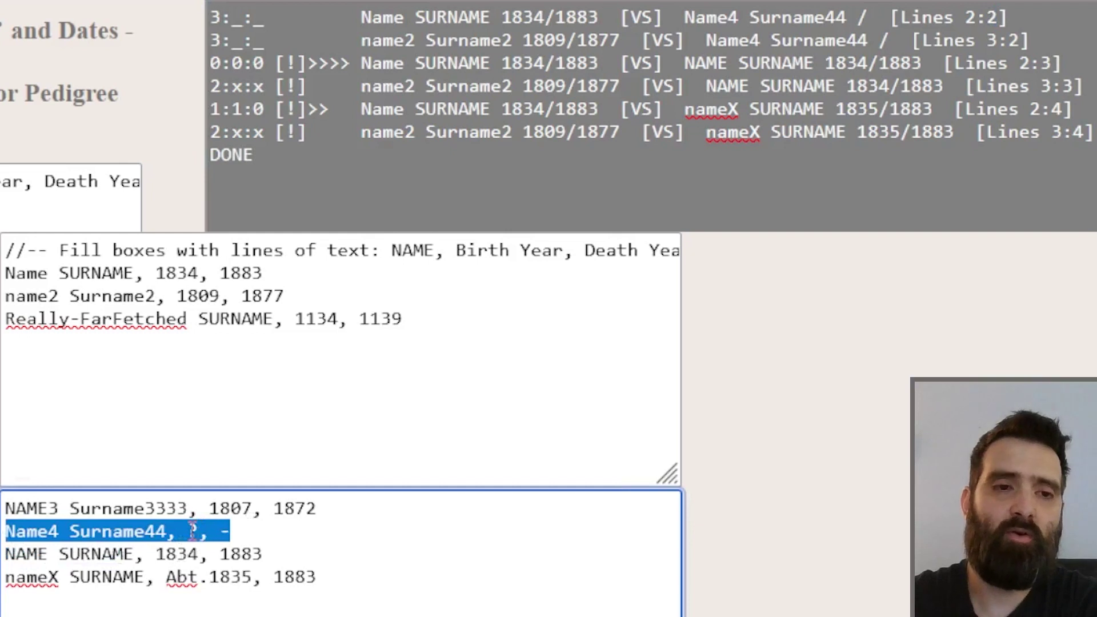
click(221, 532)
double_click(224, 531)
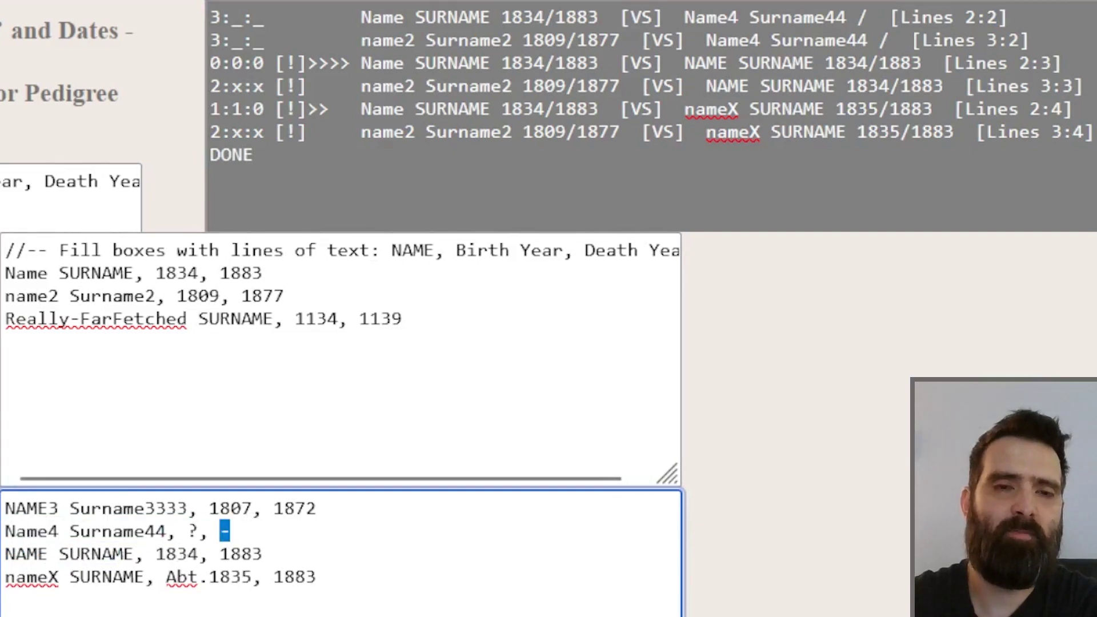
Examine the underscore placeholders standing for the birth and death year distances in the two Name4 results
click(258, 17)
double_click(258, 17)
drag(221, 40, 243, 40)
click(236, 17)
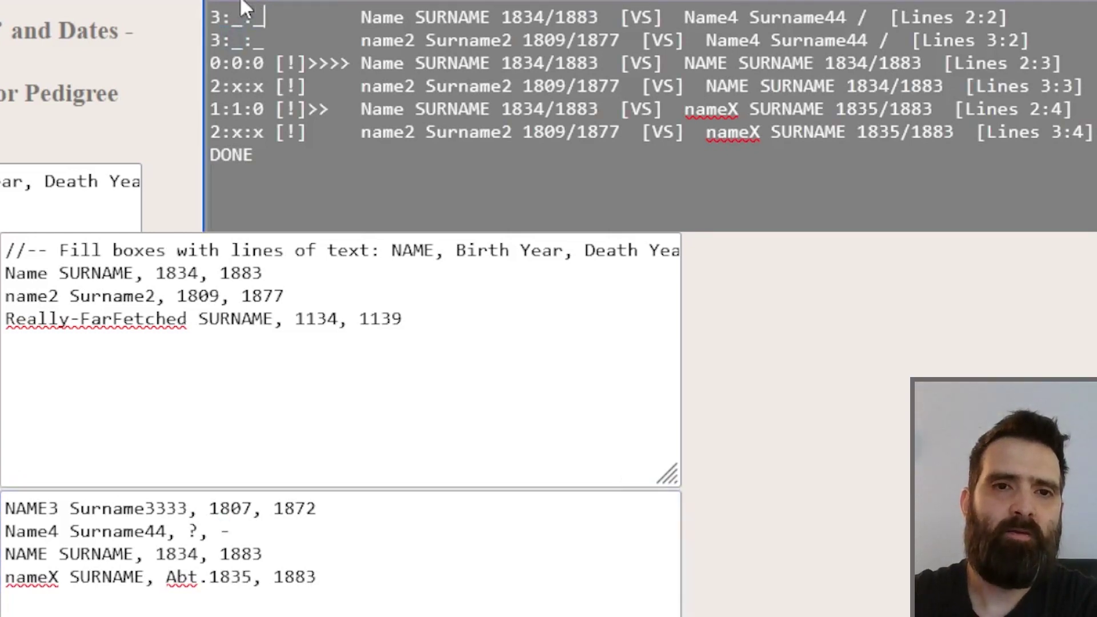
double_click(237, 17)
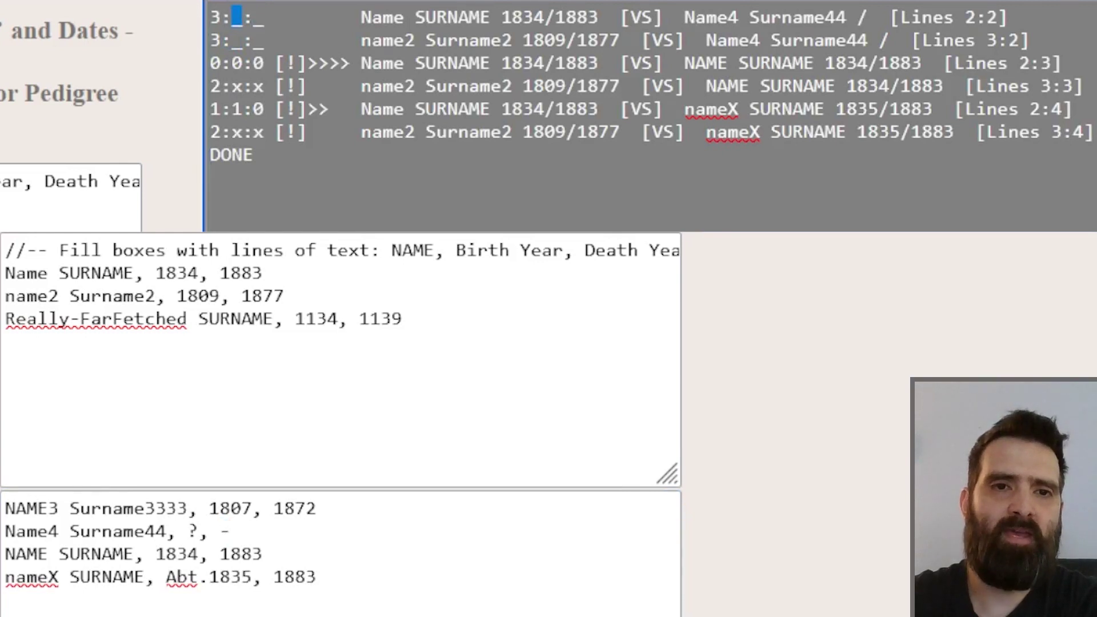
Relate the name distance digit of the Name versus Name4 result to the differences between the two full names
click(215, 17)
double_click(215, 17)
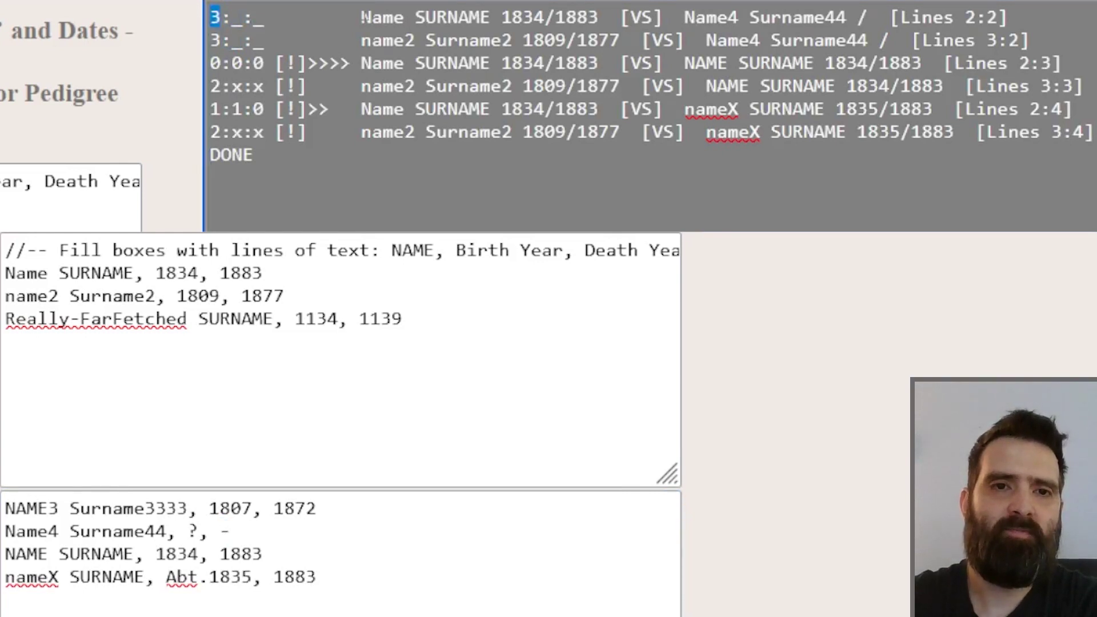
drag(341, 17, 427, 30)
drag(472, 18, 490, 17)
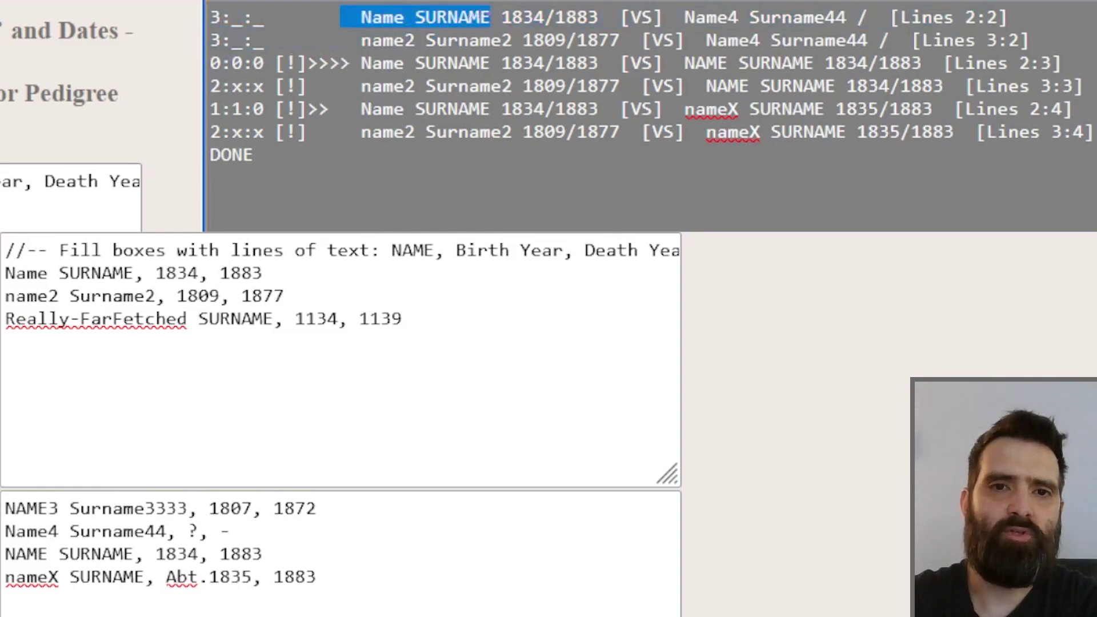
drag(685, 17, 845, 17)
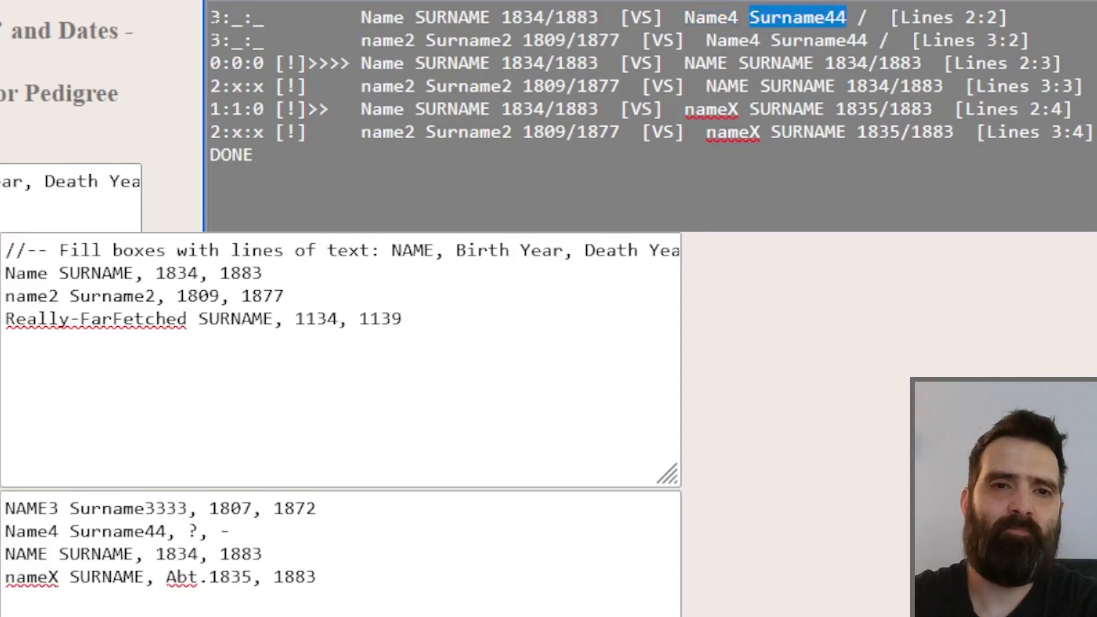
Check the NAME3 and Really-FarFetched entries in the input lists against the Normal-sensitivity results
click(7, 510)
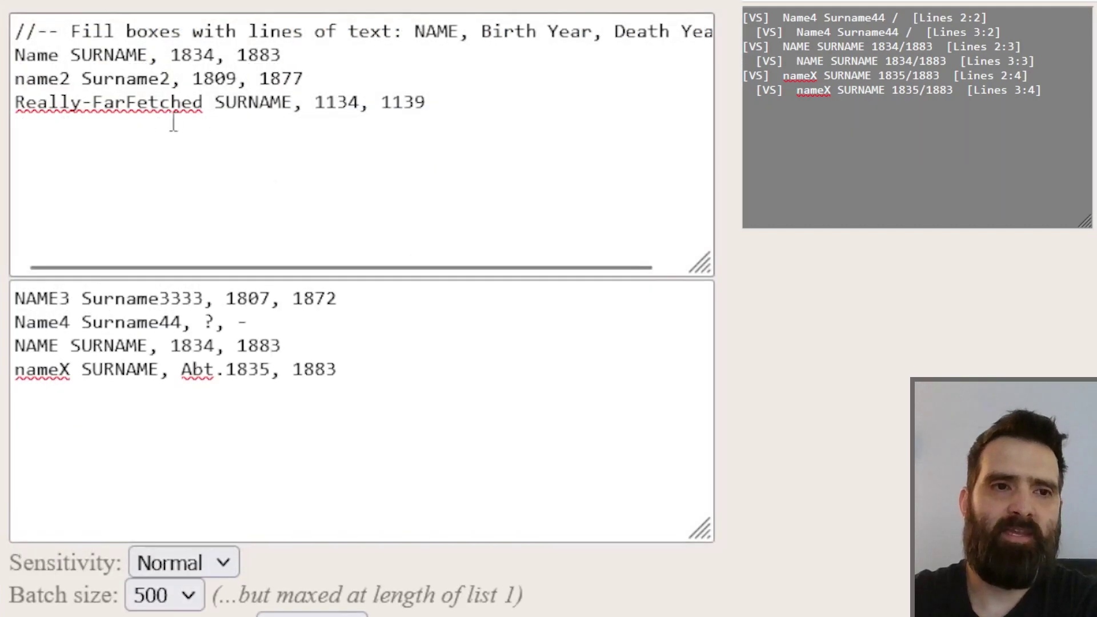
drag(214, 105, 3, 111)
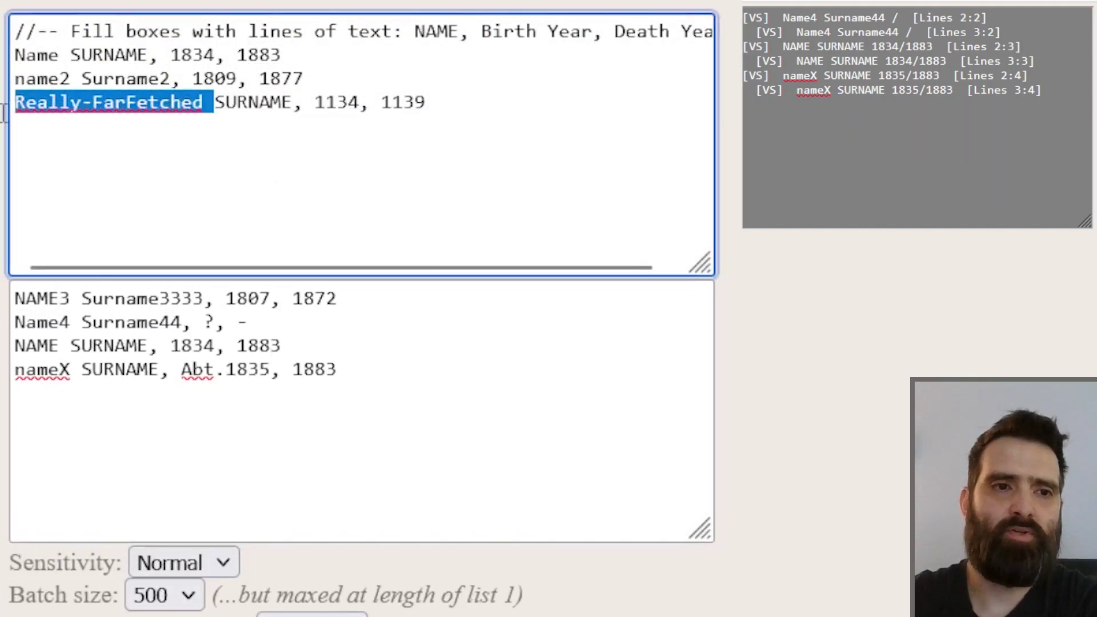
click(87, 107)
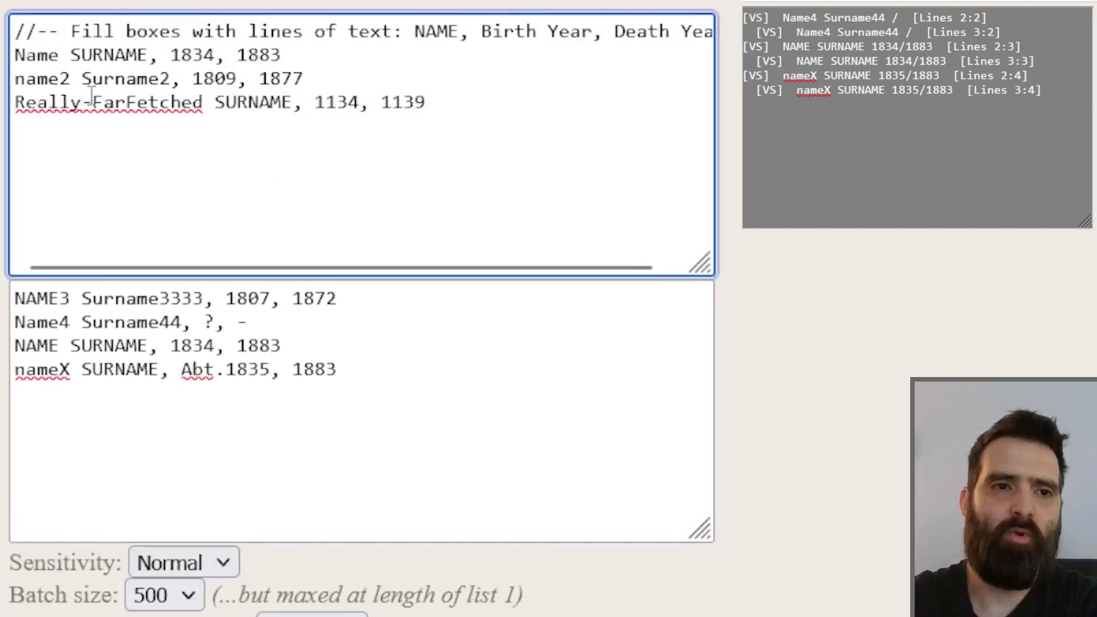
drag(203, 106, 6, 103)
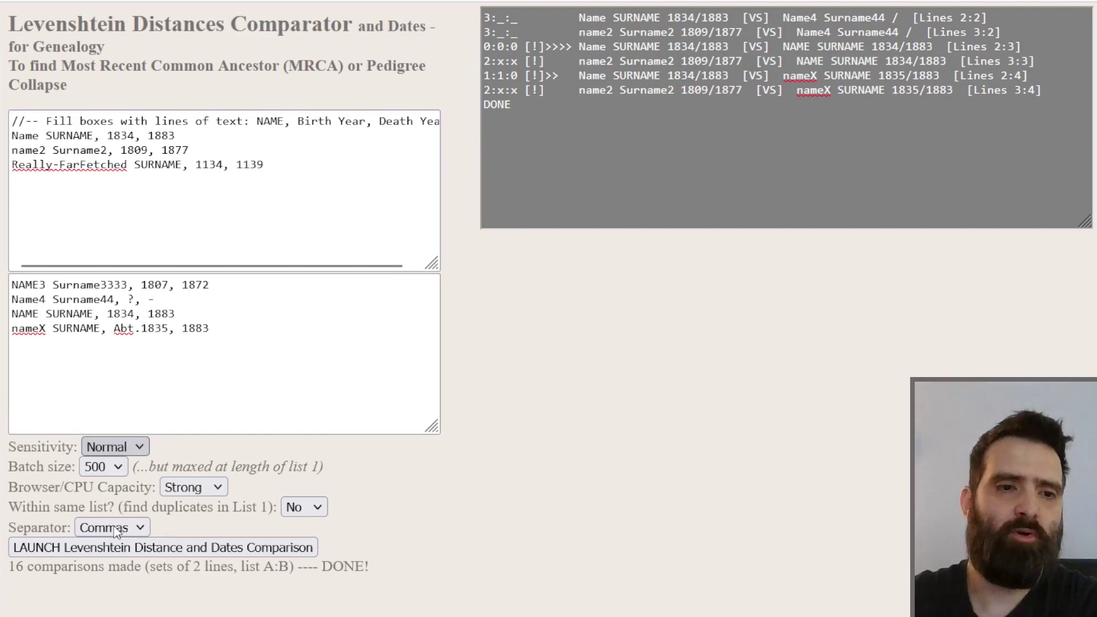
Set the sensitivity to Wide and relaunch the Levenshtein distance and dates comparison on the two lists
click(115, 447)
click(114, 452)
click(291, 550)
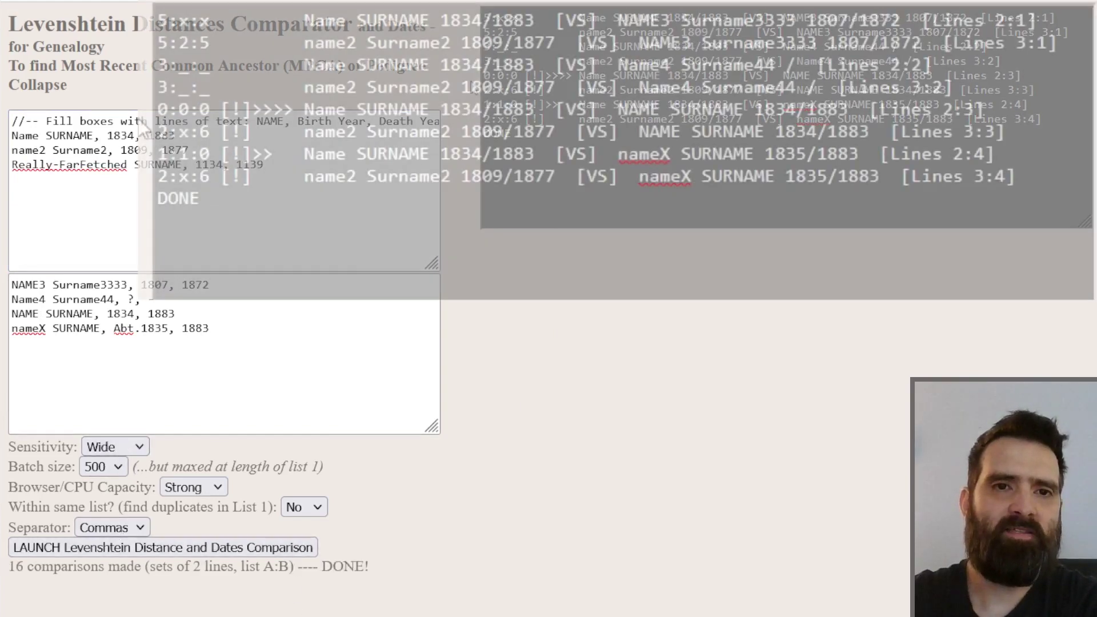
Examine the distance digits of the two NAME3 Surname3333 results and check the Really-FarFetched entry in the first list against the results
drag(522, 33, 474, 11)
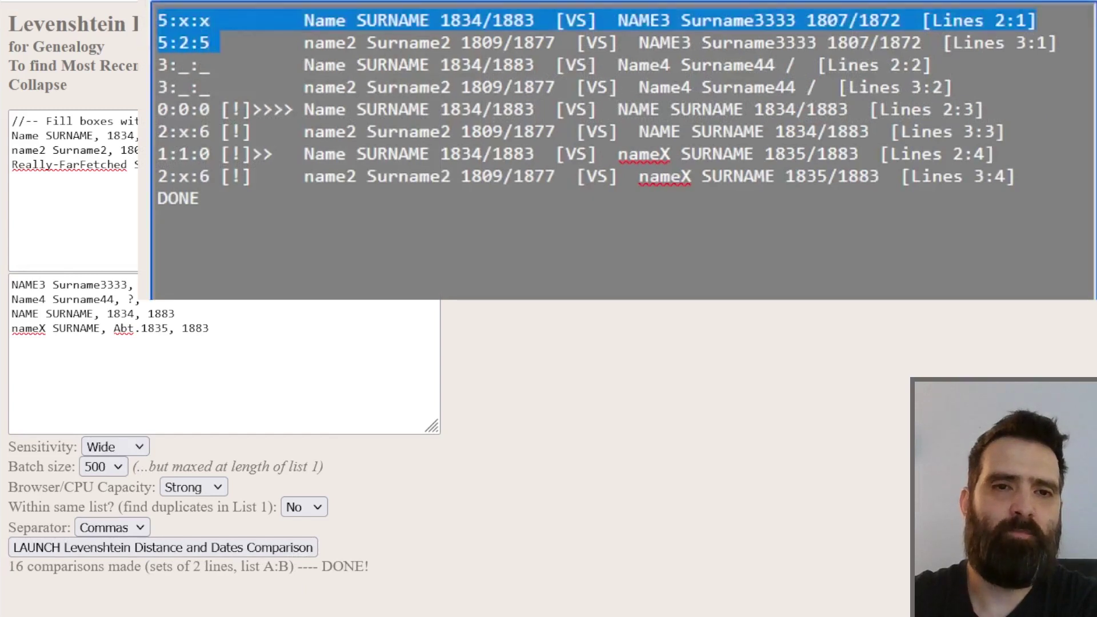
click(190, 43)
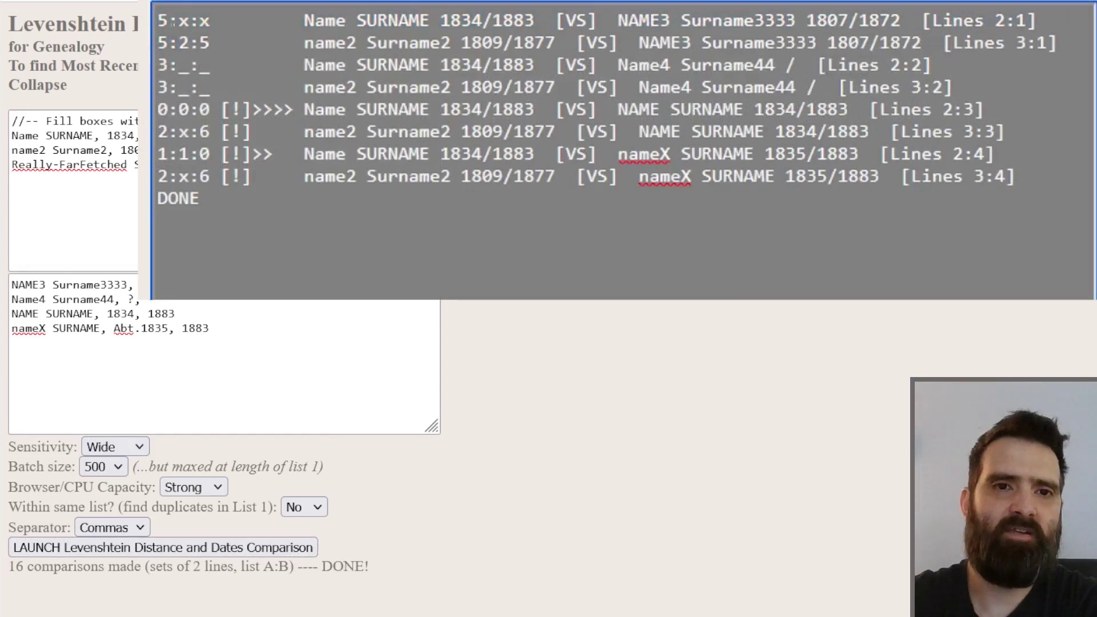
drag(172, 21, 167, 43)
click(199, 43)
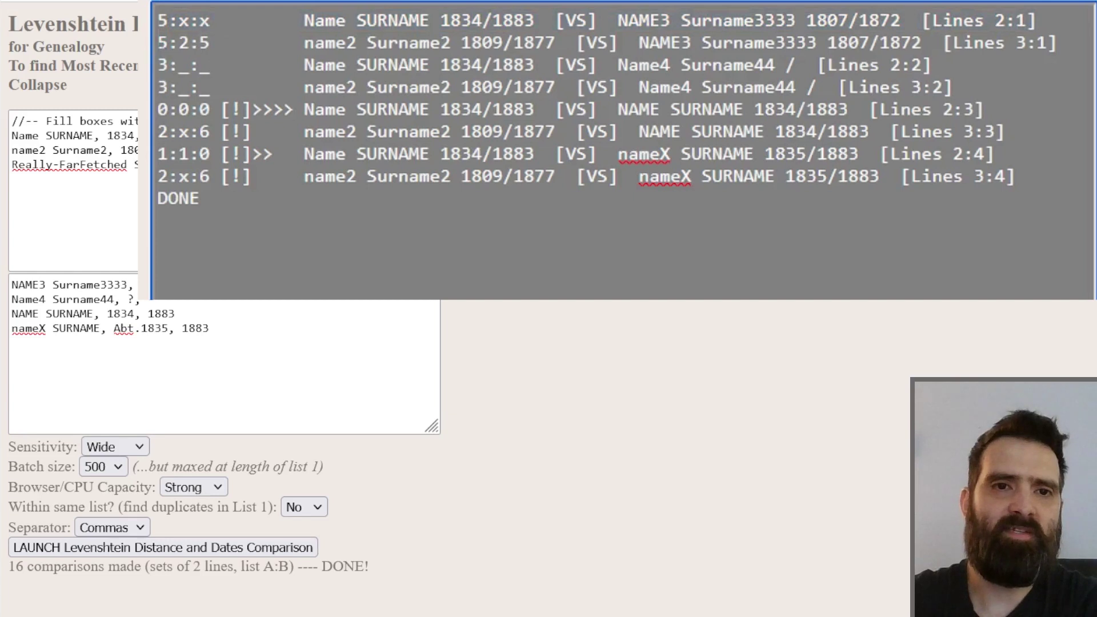
triple_click(182, 42)
triple_click(196, 42)
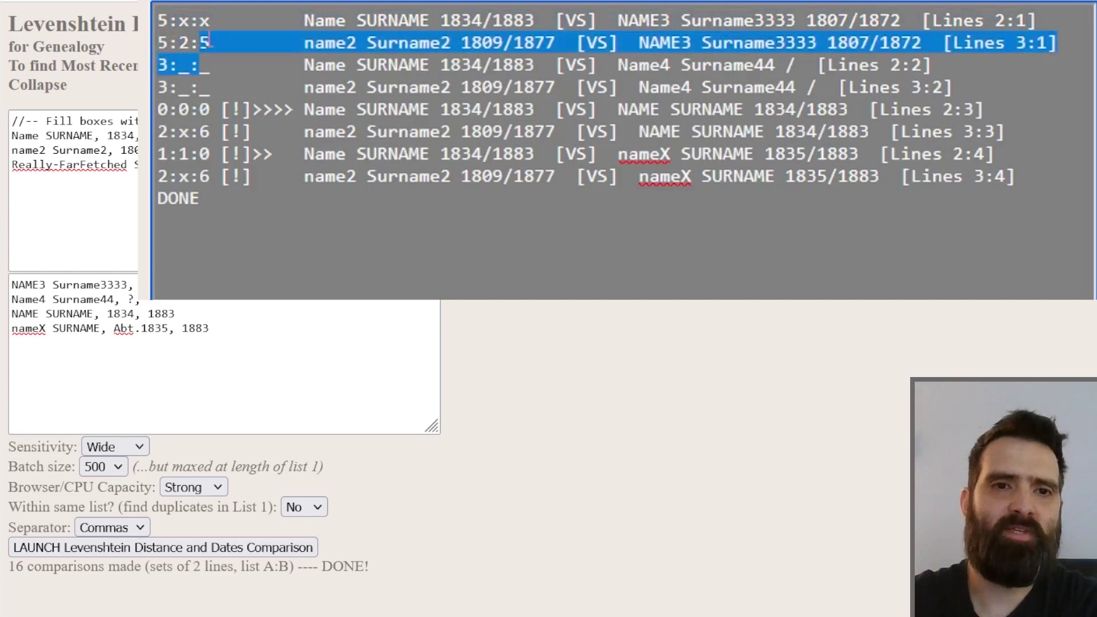
click(209, 42)
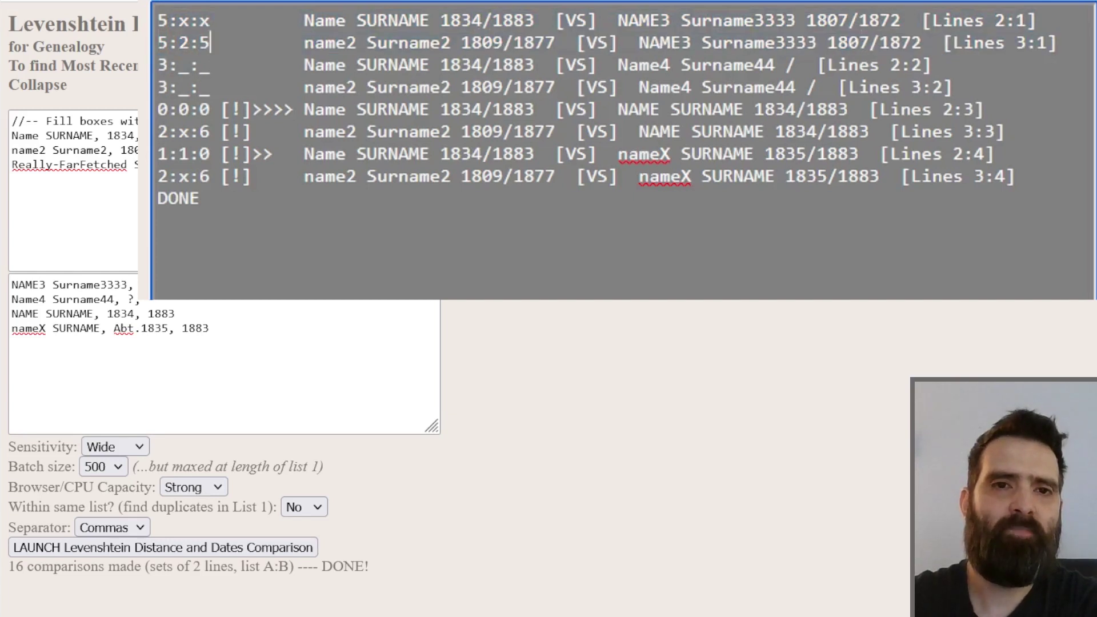
drag(140, 165, 12, 165)
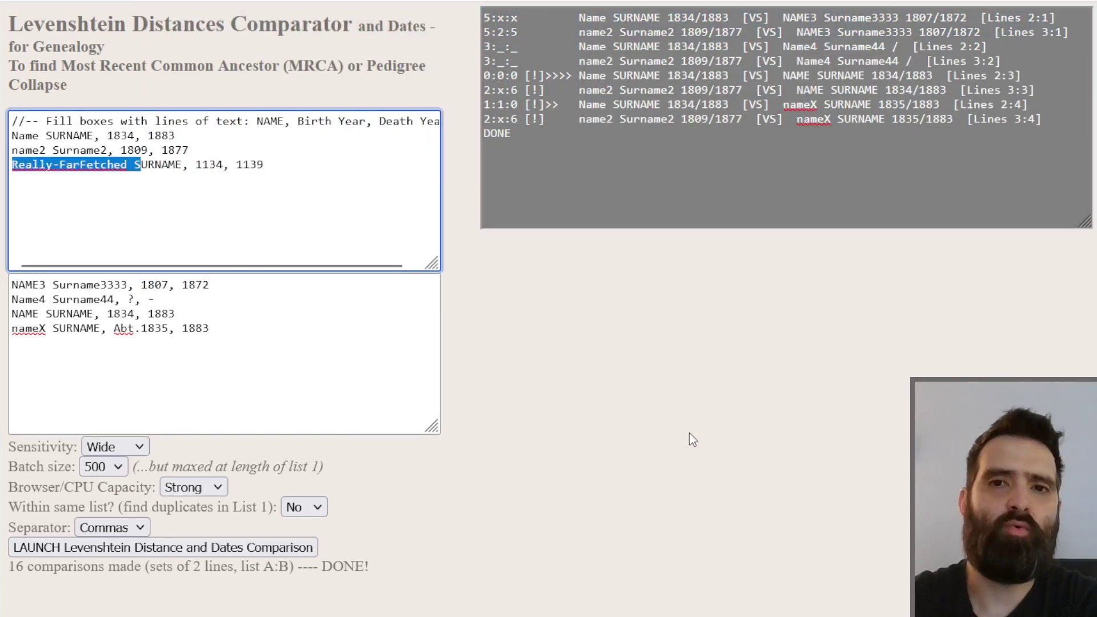